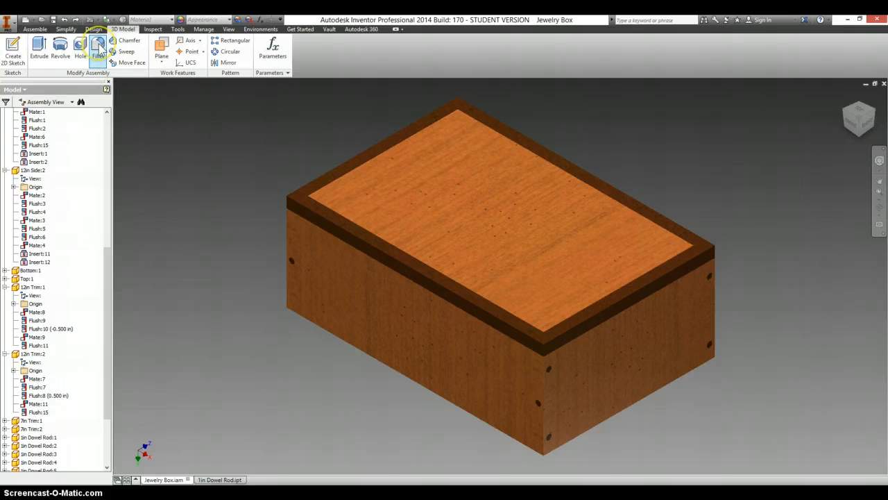
Step: Fillet the outer top edges of the dark trim all around the box with a 0.25 in radius
{"action": "left_click", "coordinate": [35, 29]}
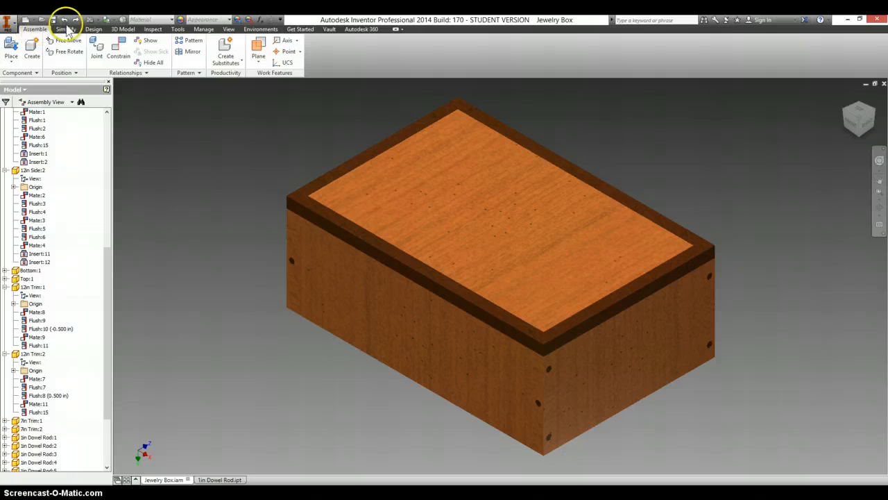
{"action": "left_click", "coordinate": [121, 30]}
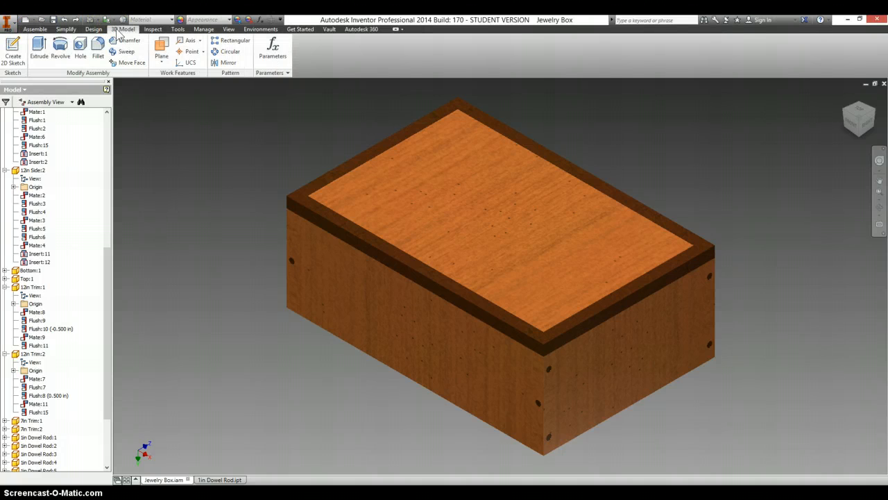
{"action": "left_click", "coordinate": [99, 47]}
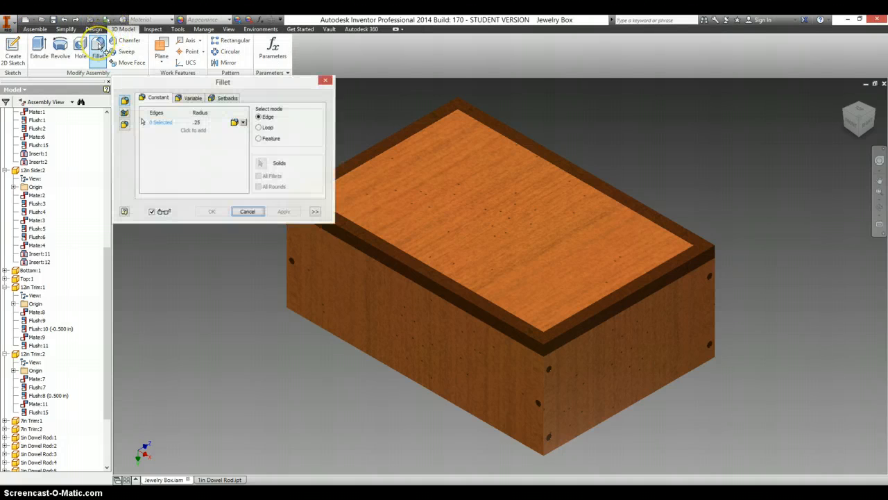
{"action": "left_click", "coordinate": [198, 122]}
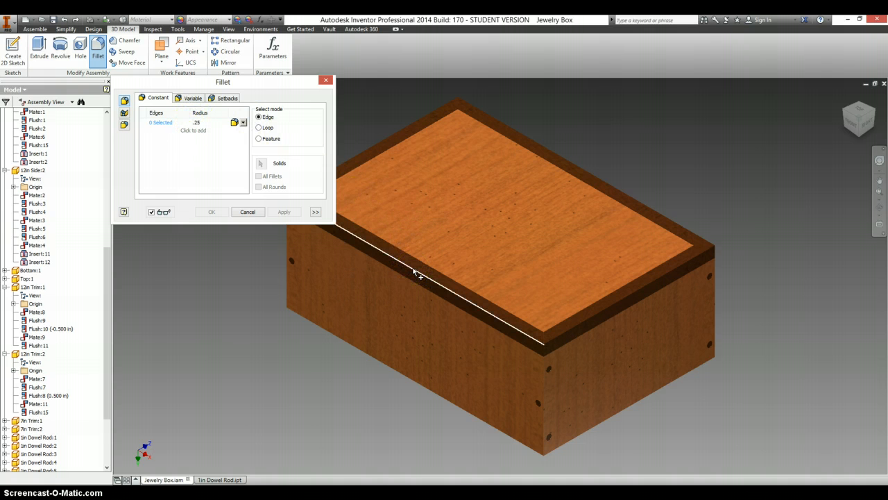
{"action": "mouse_move", "coordinate": [417, 273]}
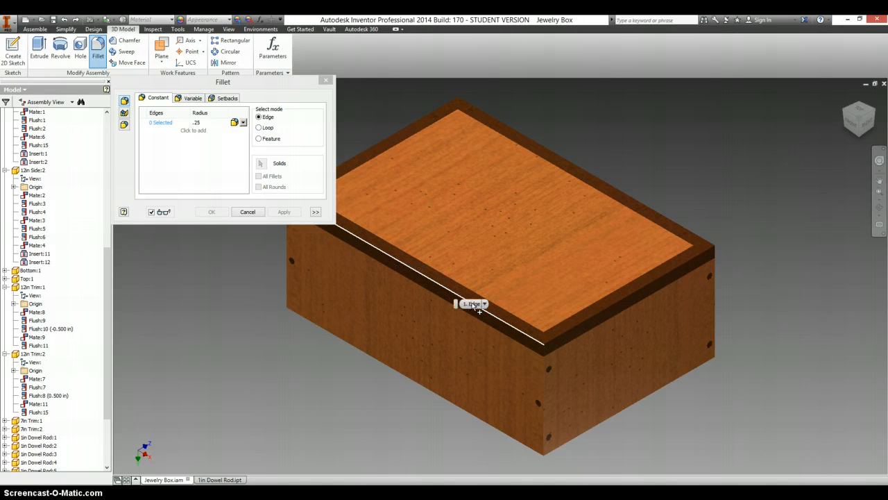
{"action": "left_click", "coordinate": [507, 324]}
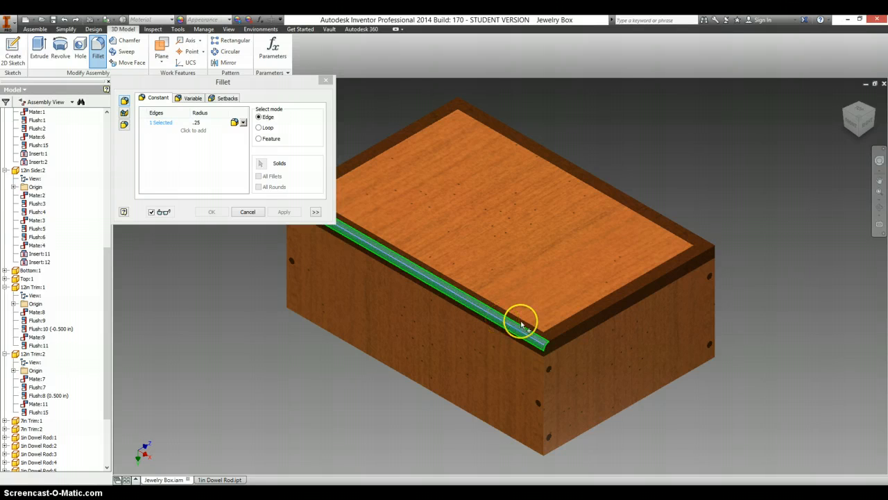
{"action": "left_click", "coordinate": [565, 338]}
{"action": "left_click", "coordinate": [553, 343]}
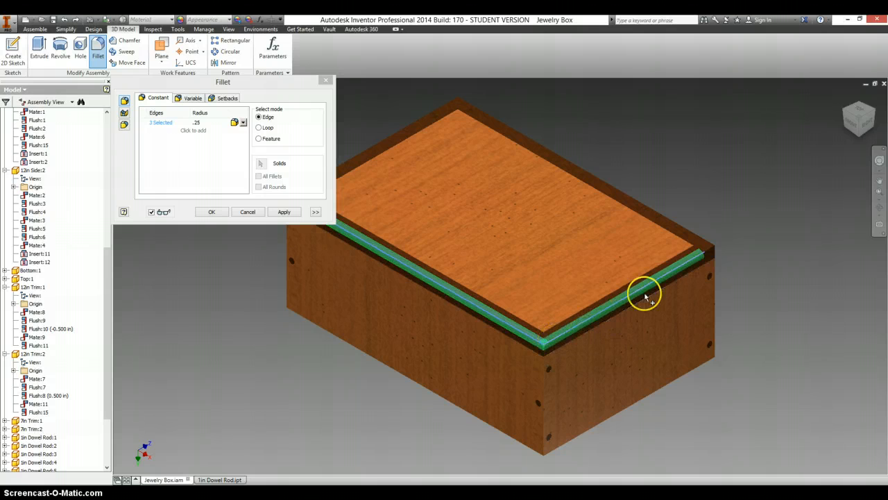
{"action": "left_click", "coordinate": [709, 251]}
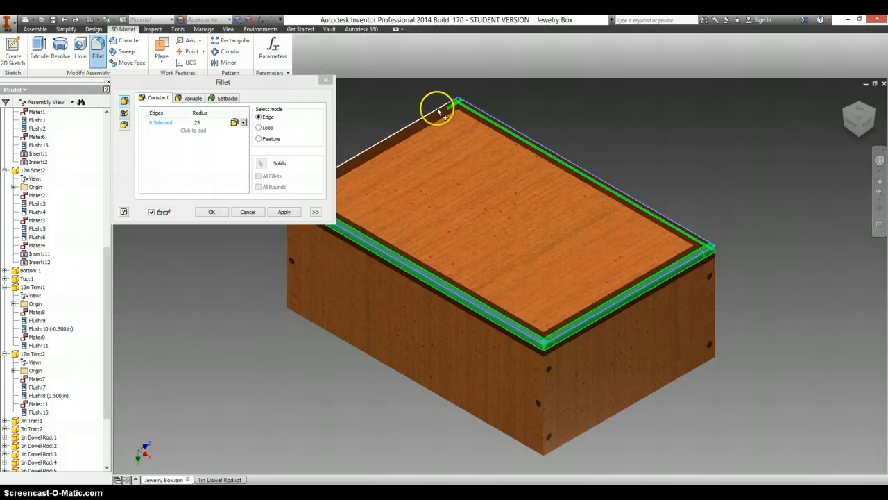
{"action": "left_click", "coordinate": [360, 154]}
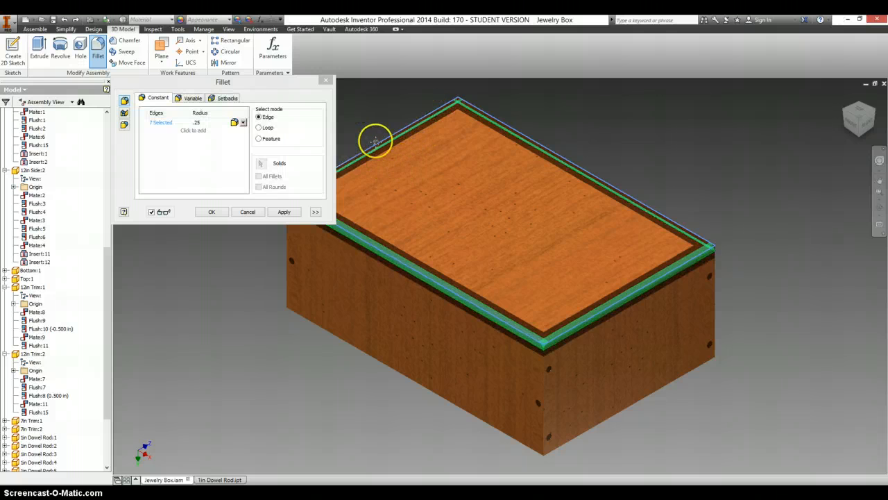
{"action": "middle_click_drag", "start_coordinate": [375, 142], "coordinate": [397, 150]}
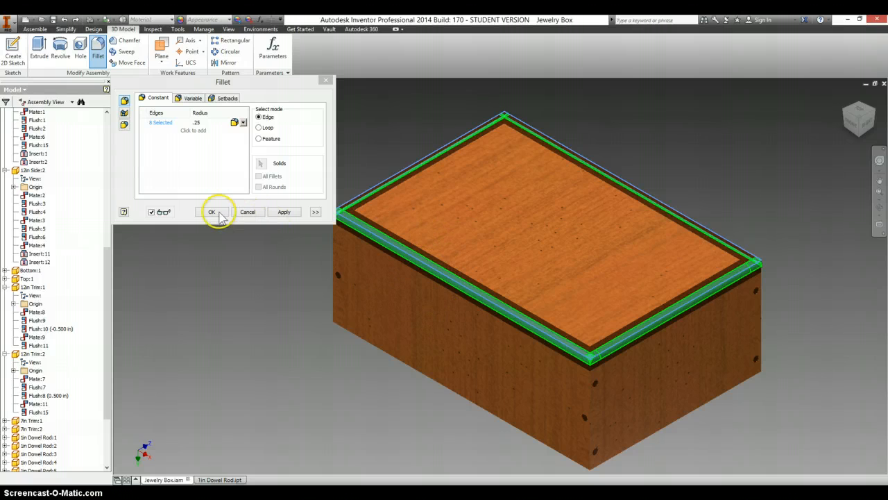
{"action": "left_click", "coordinate": [276, 213]}
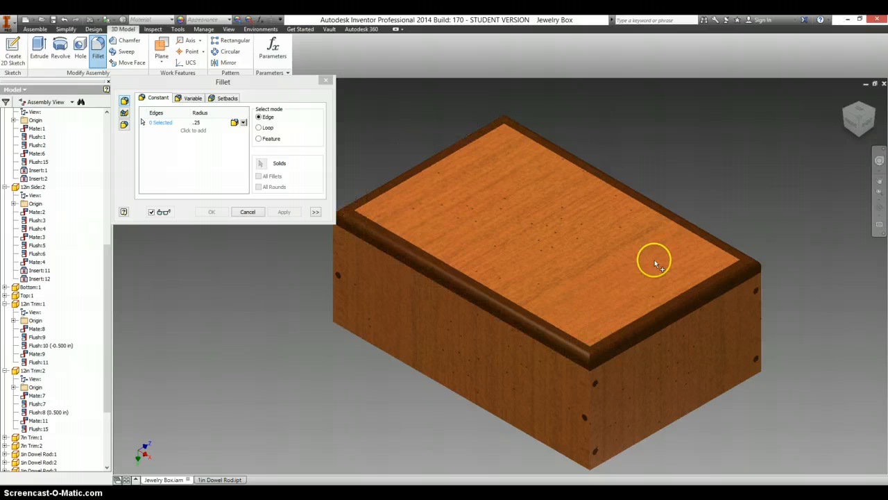
Step: Fillet the bottom outer edges all around the box, including the short corner segments, with a 0.25 in radius
{"action": "left_click", "coordinate": [862, 137]}
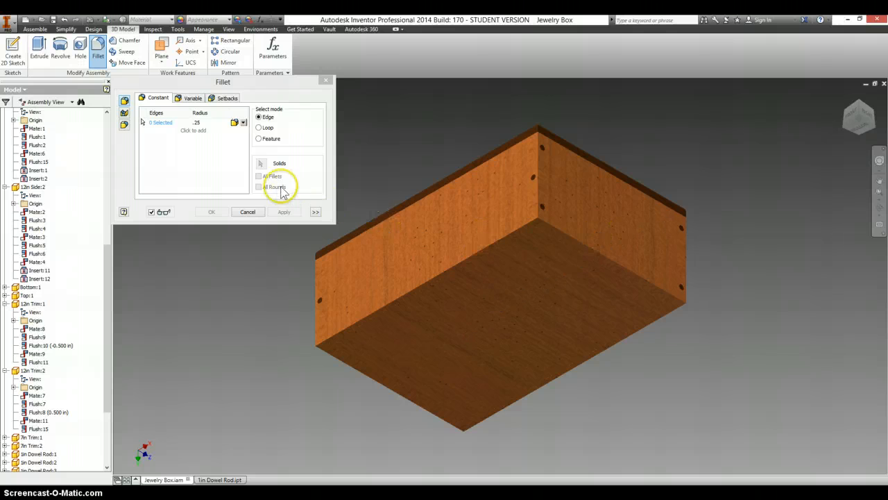
{"action": "left_click", "coordinate": [464, 263]}
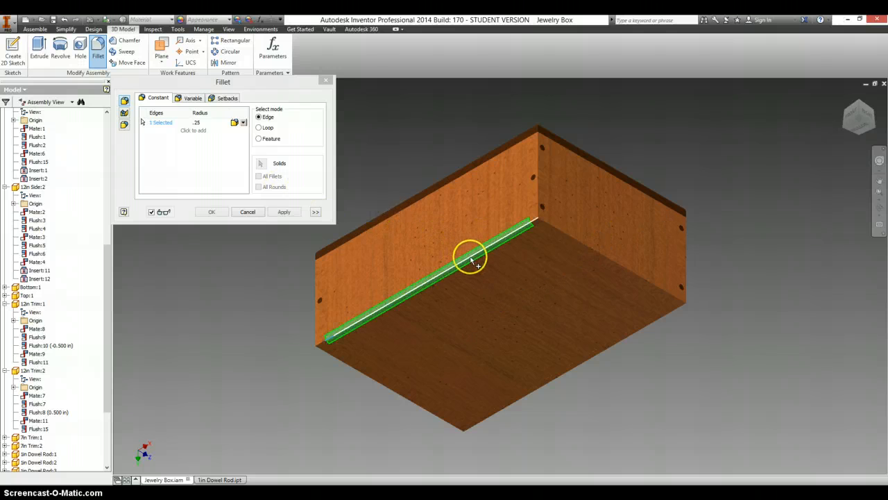
{"action": "left_click", "coordinate": [534, 221]}
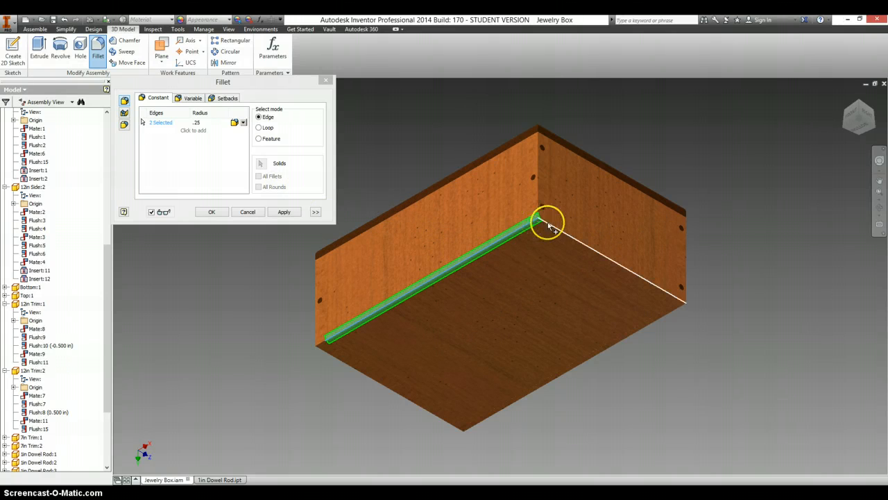
{"action": "left_click", "coordinate": [553, 229]}
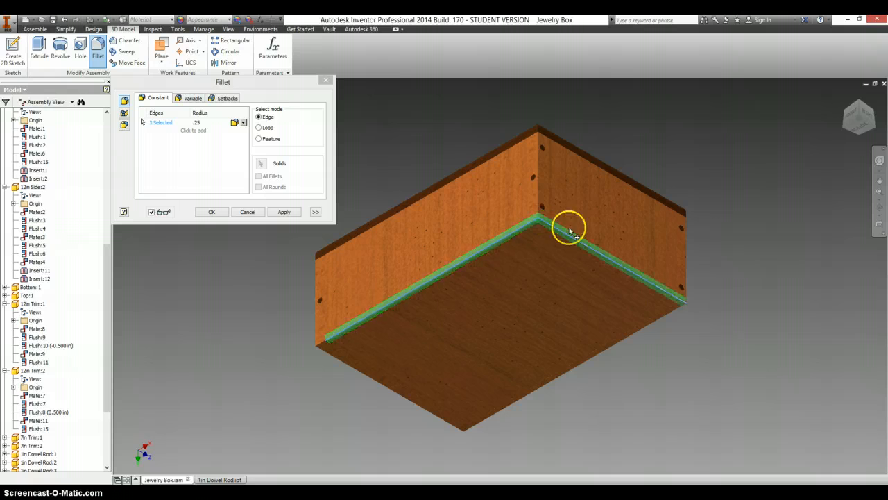
{"action": "left_click", "coordinate": [682, 307]}
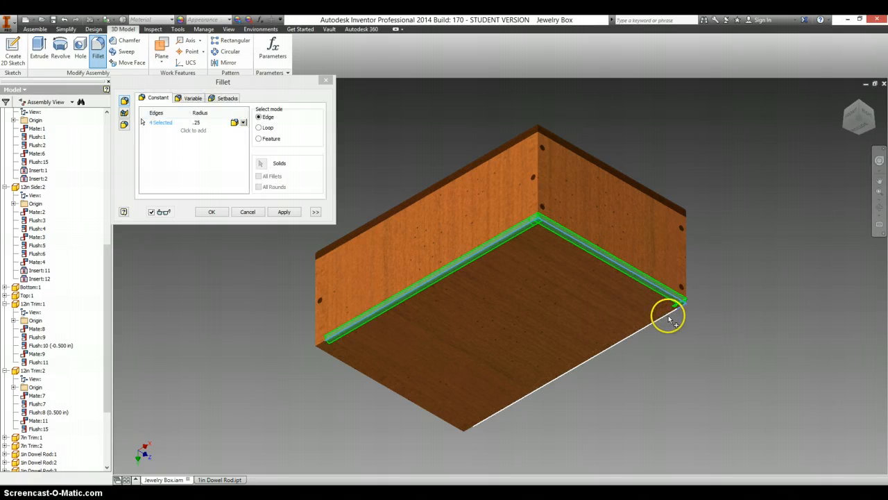
{"action": "left_click", "coordinate": [669, 318]}
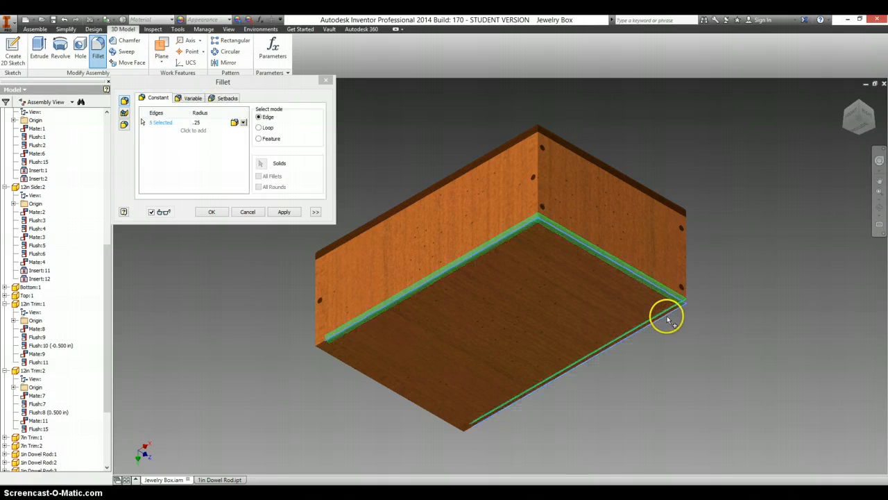
{"action": "left_click", "coordinate": [468, 432]}
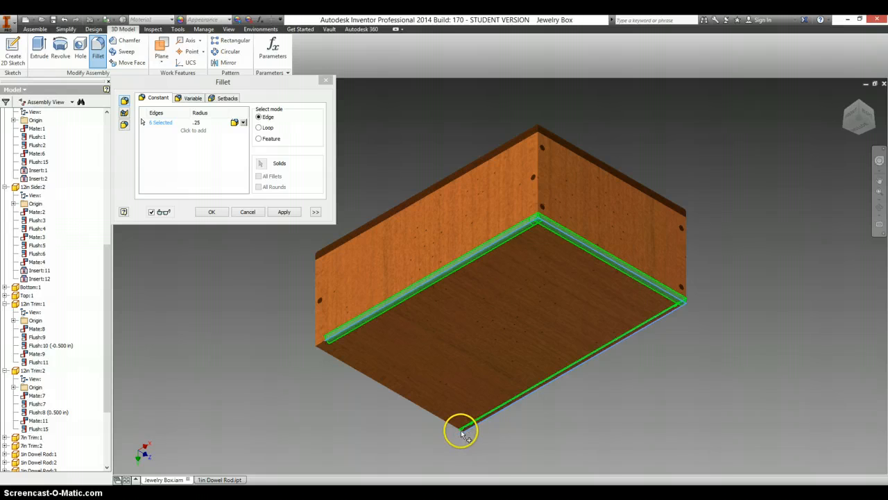
{"action": "left_click", "coordinate": [429, 415]}
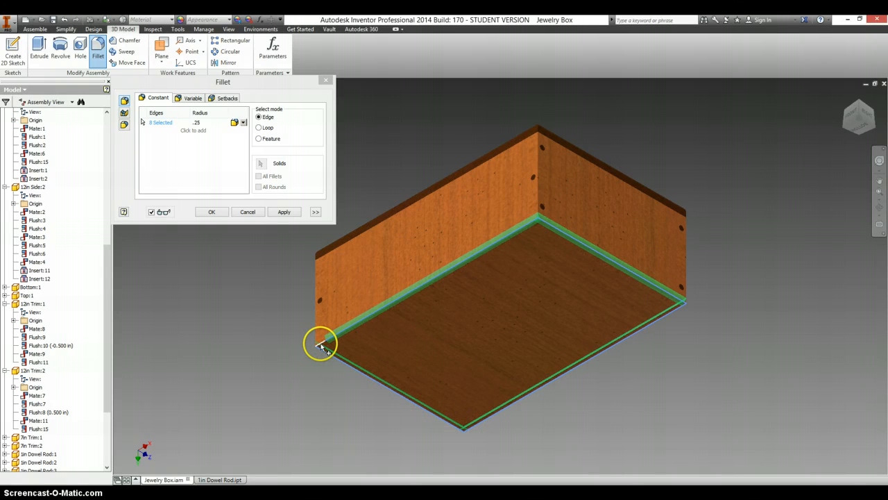
{"action": "left_click", "coordinate": [284, 213]}
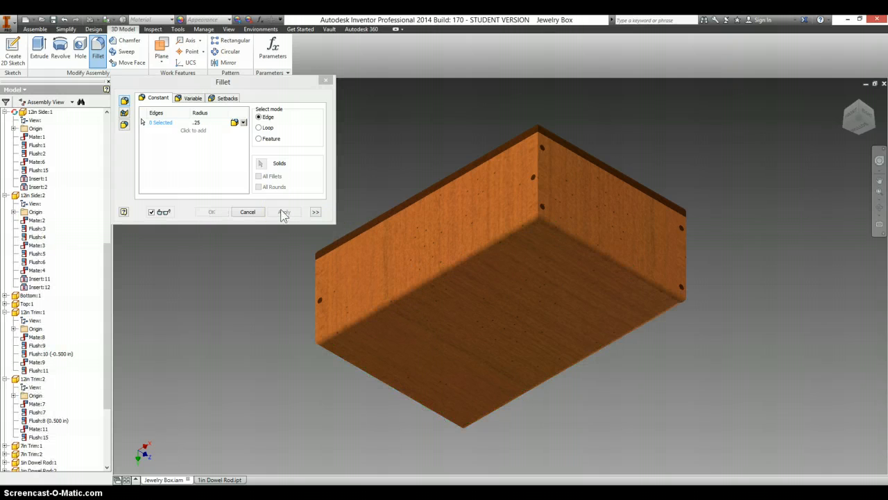
{"action": "left_click", "coordinate": [324, 81]}
Step: Hide the box's top panel to expose the interior
{"action": "left_click", "coordinate": [846, 97]}
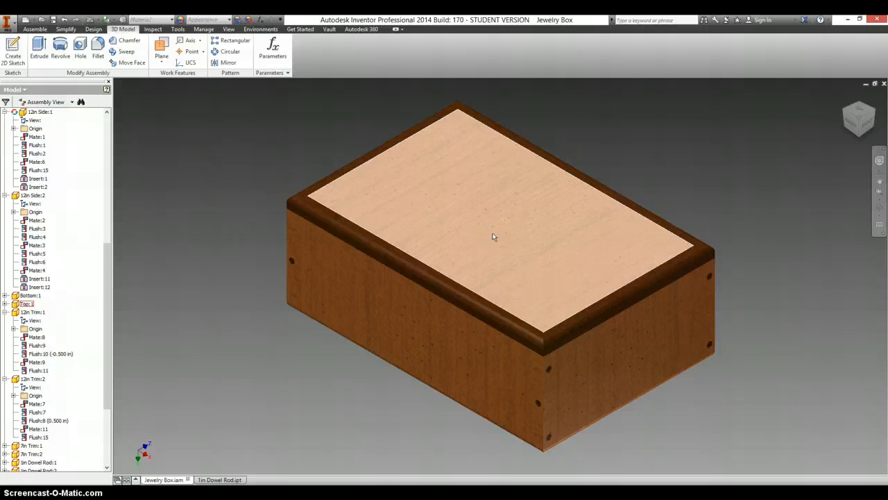
{"action": "left_click", "coordinate": [431, 221]}
{"action": "left_click", "coordinate": [441, 207]}
{"action": "right_click", "coordinate": [438, 204]}
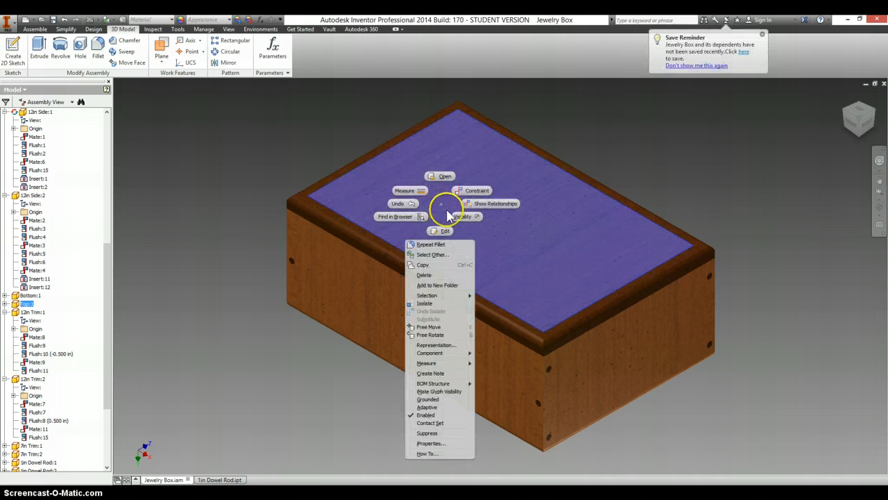
{"action": "left_click", "coordinate": [464, 217]}
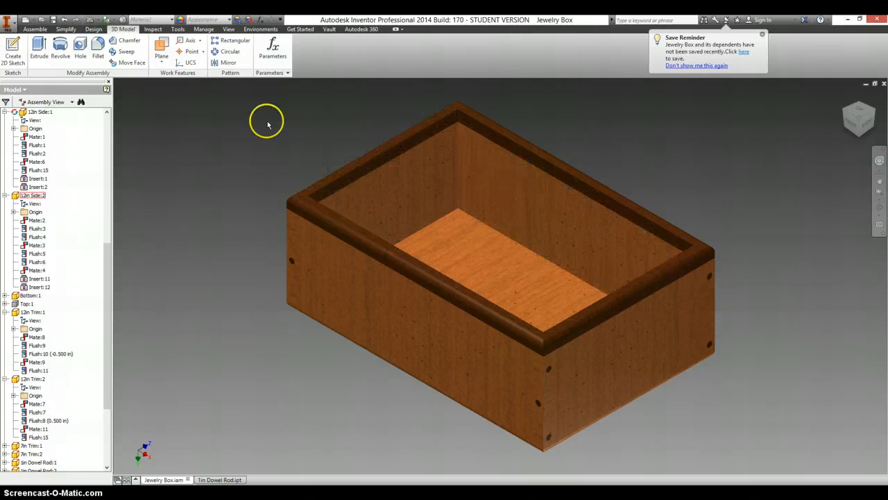
Step: Measure the length and width of the box opening between the inner corners, viewed from the top
{"action": "left_click", "coordinate": [152, 30]}
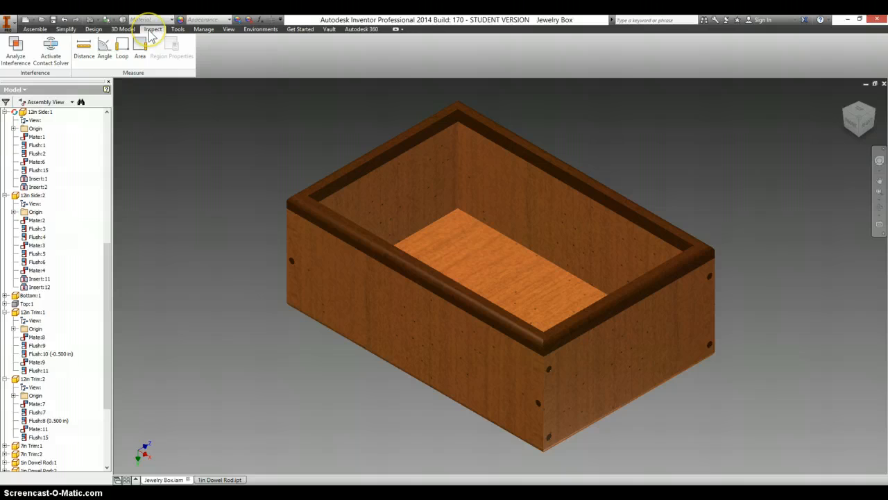
{"action": "left_click", "coordinate": [84, 50]}
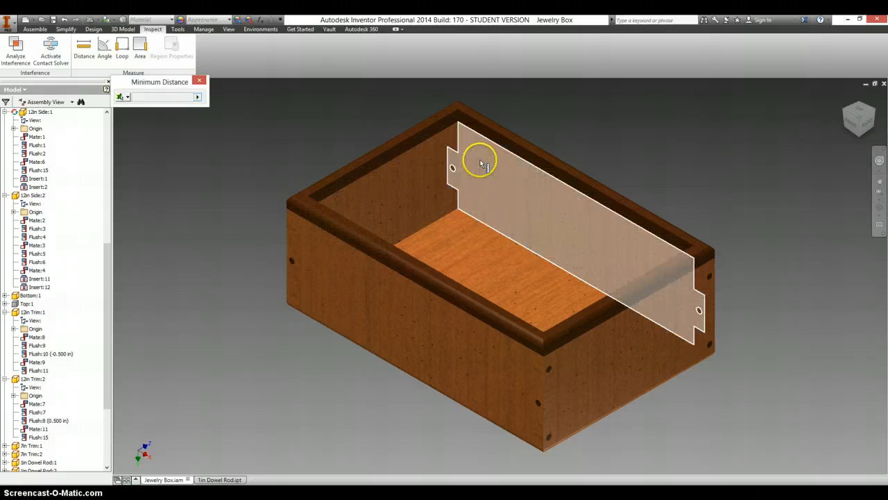
{"action": "left_click", "coordinate": [858, 114]}
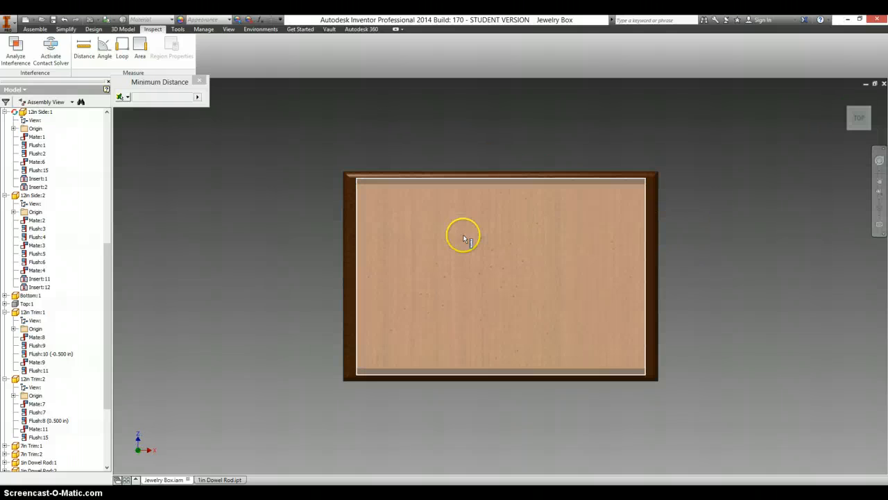
{"action": "left_click", "coordinate": [356, 186]}
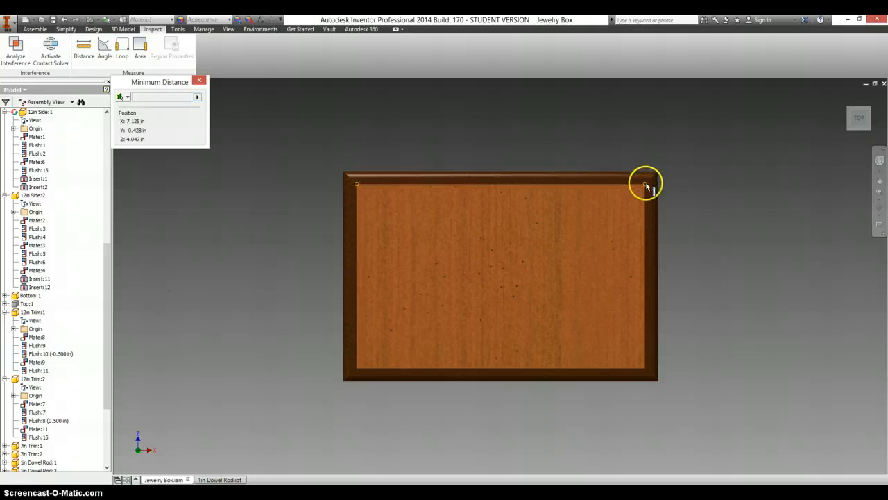
{"action": "left_click", "coordinate": [645, 186]}
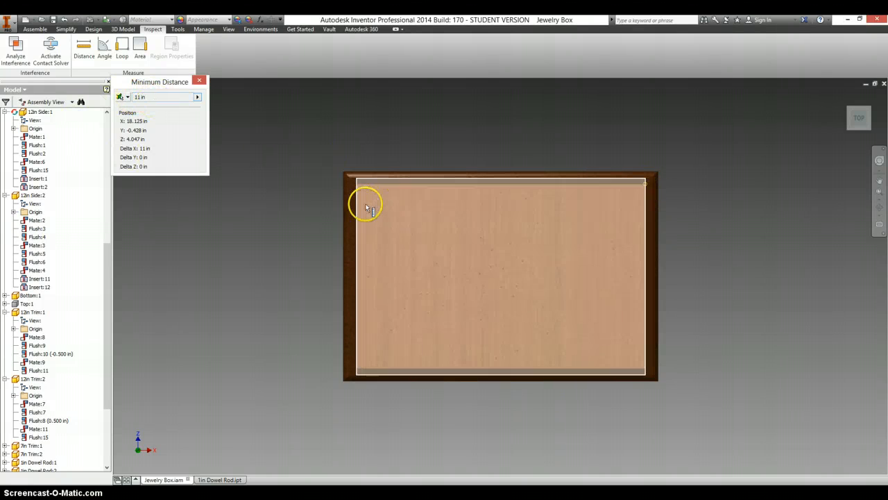
{"action": "left_click", "coordinate": [356, 185]}
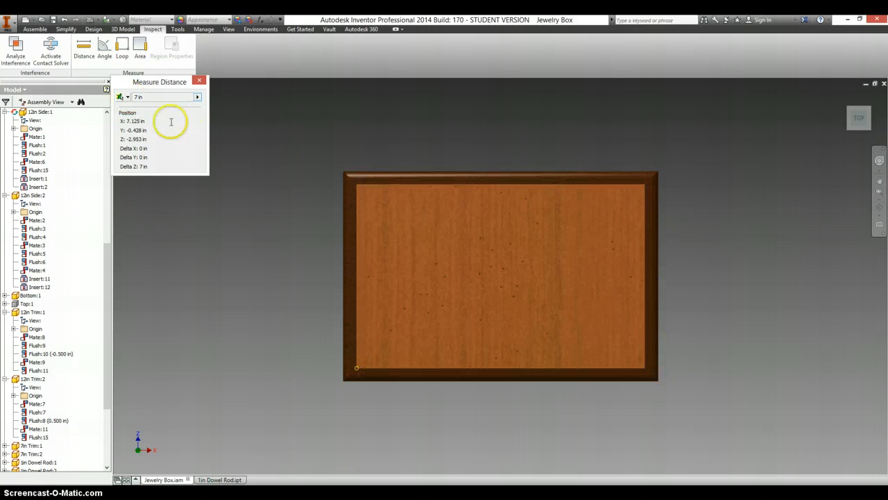
{"action": "left_click", "coordinate": [199, 80]}
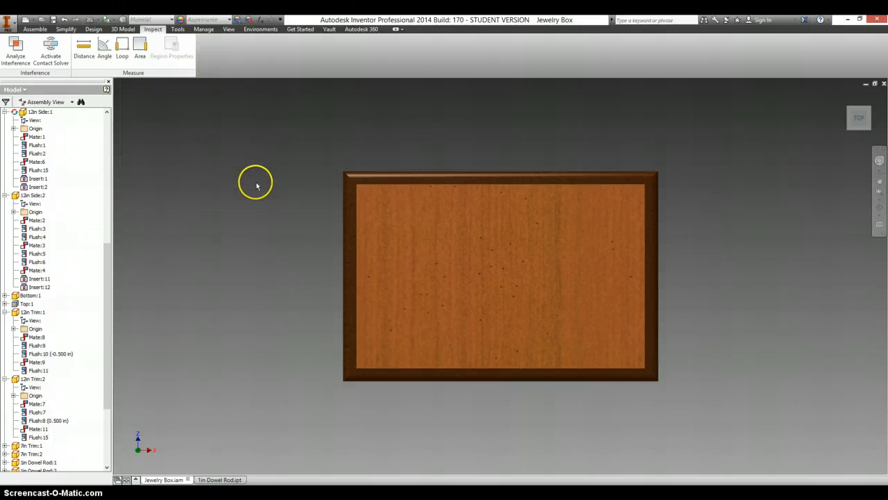
Step: Create a new part and start a 2D sketch on its front (XY) plane
{"action": "left_click", "coordinate": [34, 20]}
{"action": "left_click", "coordinate": [38, 73]}
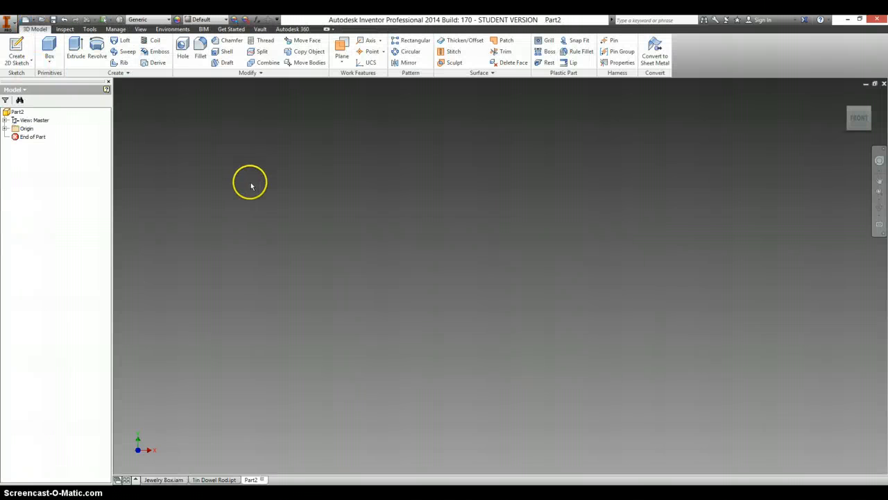
{"action": "left_click", "coordinate": [17, 46]}
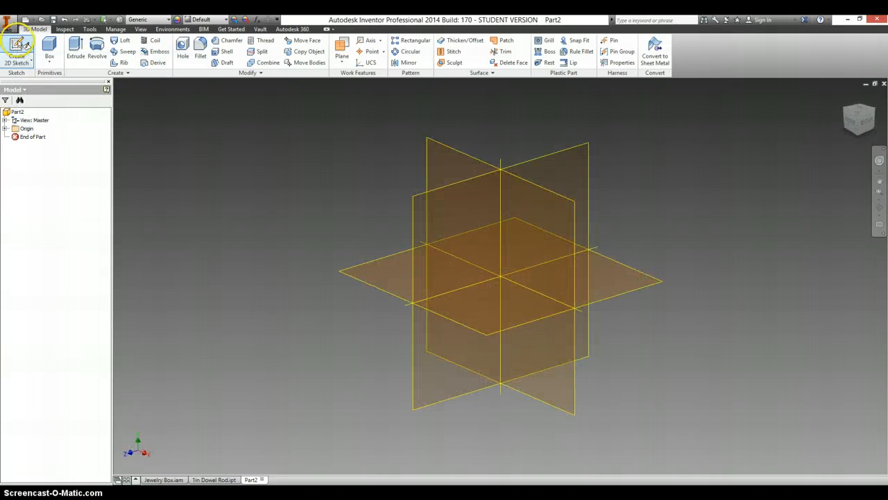
{"action": "left_click", "coordinate": [553, 243]}
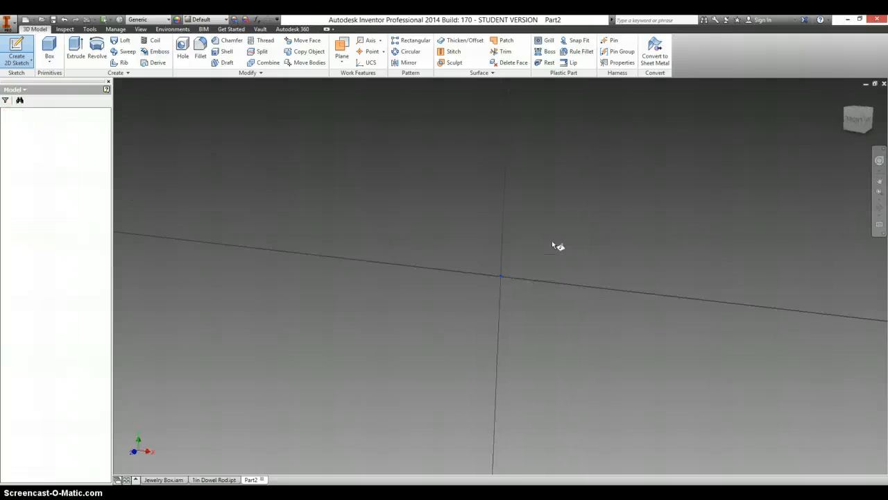
{"action": "left_click", "coordinate": [495, 208]}
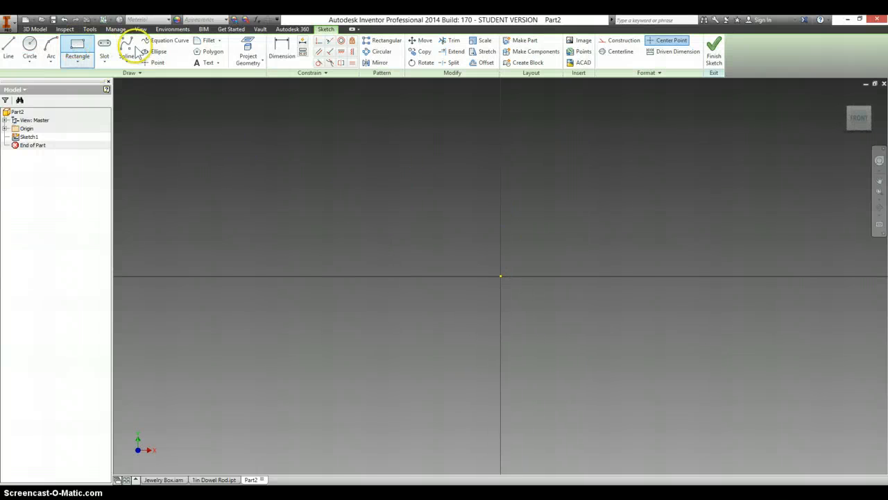
Step: Draw a rectangle from the origin, about 0.99 in wide and 0.24 in high
{"action": "left_click", "coordinate": [77, 48]}
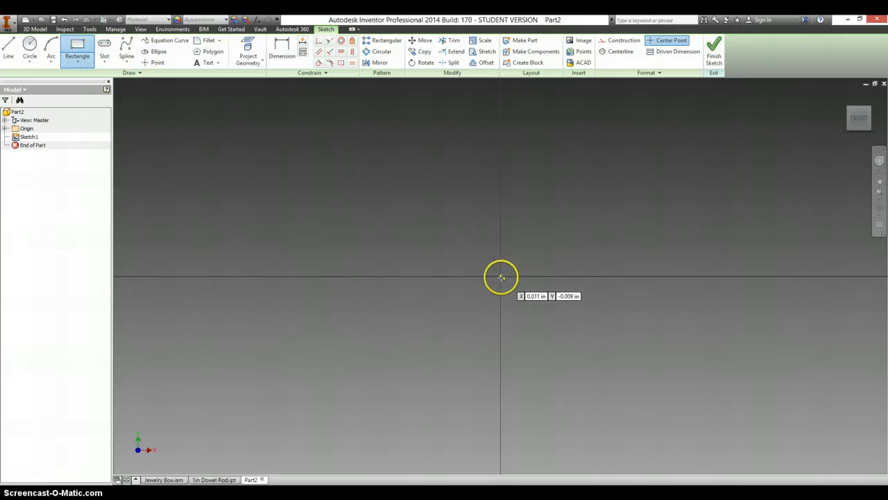
{"action": "mouse_move", "coordinate": [501, 278]}
{"action": "left_mouse_down"}
{"action": "mouse_move", "coordinate": [670, 206]}
{"action": "mouse_move", "coordinate": [791, 206]}
{"action": "left_mouse_up"}
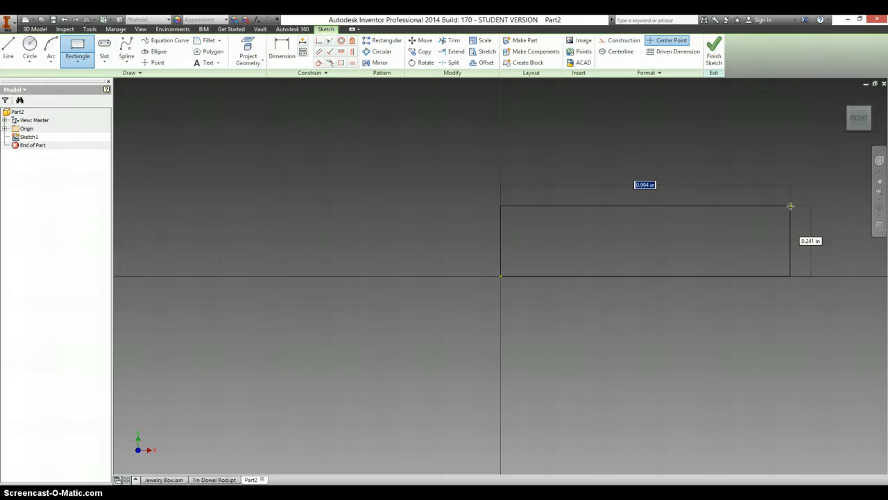
{"action": "left_click", "coordinate": [791, 206]}
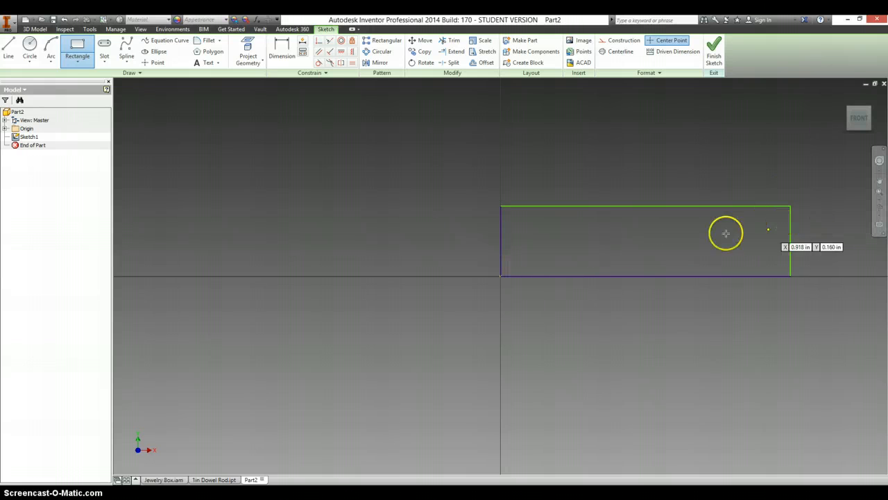
Step: Dimension the rectangle's width as 11-.5 (10.5 in) and its height as 1.5 in
{"action": "left_click", "coordinate": [279, 50]}
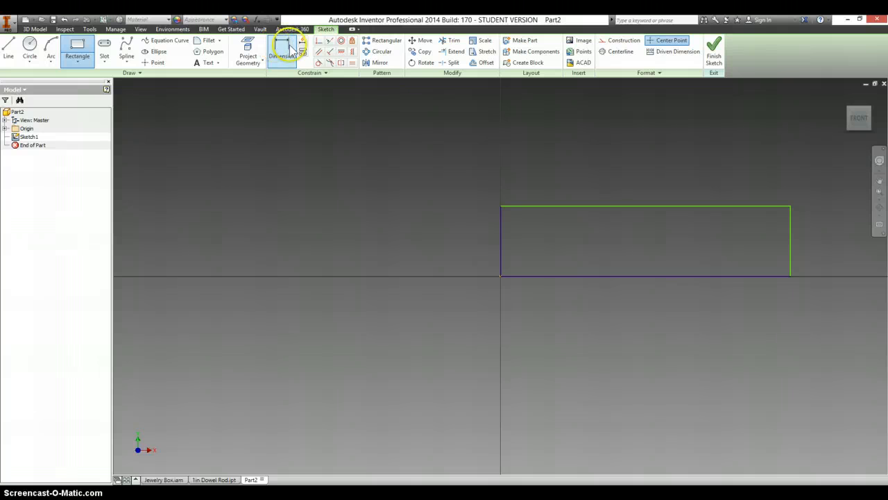
{"action": "left_click", "coordinate": [529, 207]}
{"action": "left_click", "coordinate": [633, 167]}
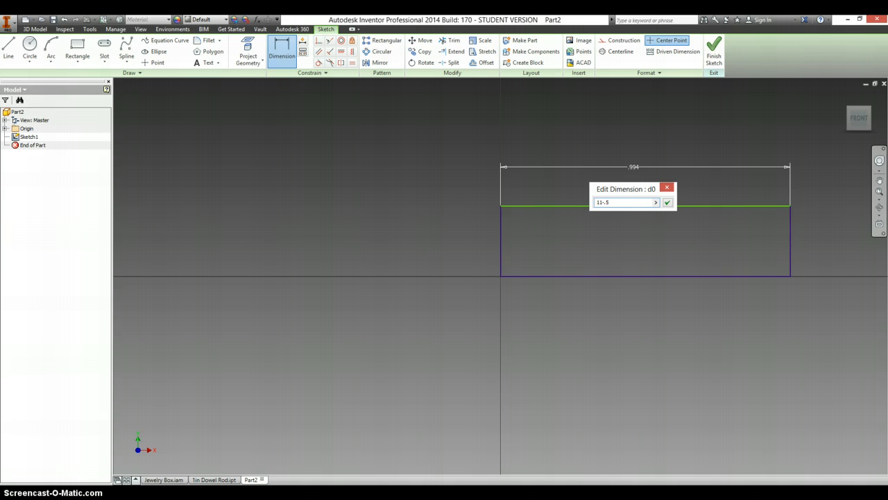
{"action": "key", "text": "Return"}
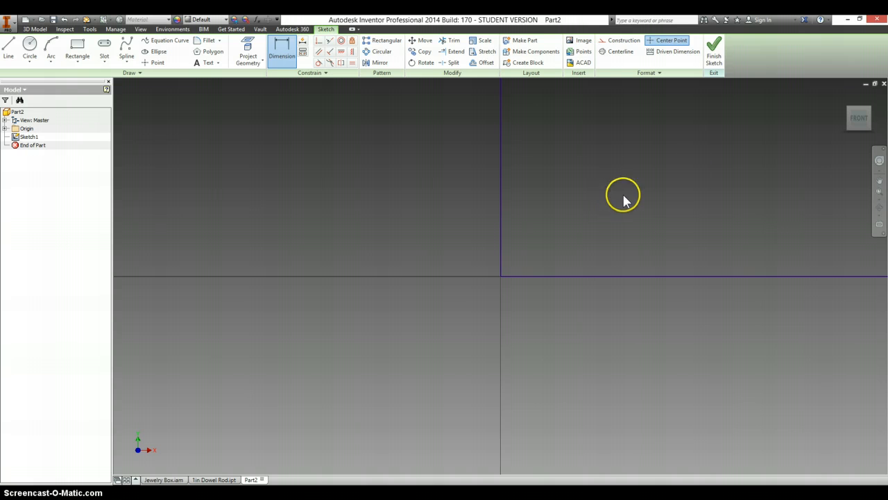
{"action": "left_click", "coordinate": [859, 120]}
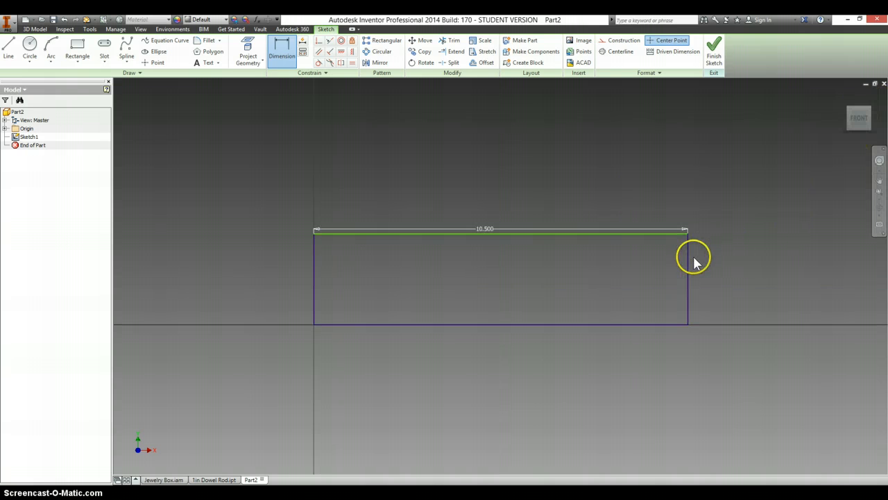
{"action": "left_click", "coordinate": [696, 262]}
{"action": "left_click", "coordinate": [728, 270]}
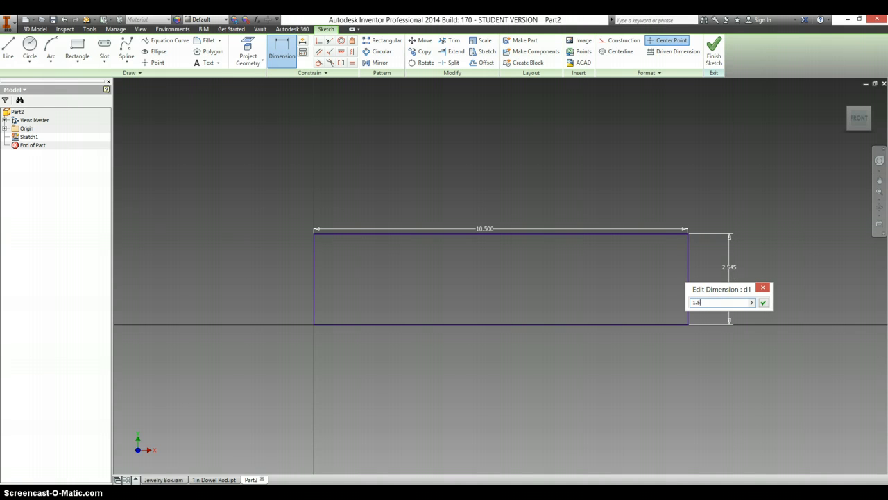
{"action": "key", "text": "Return"}
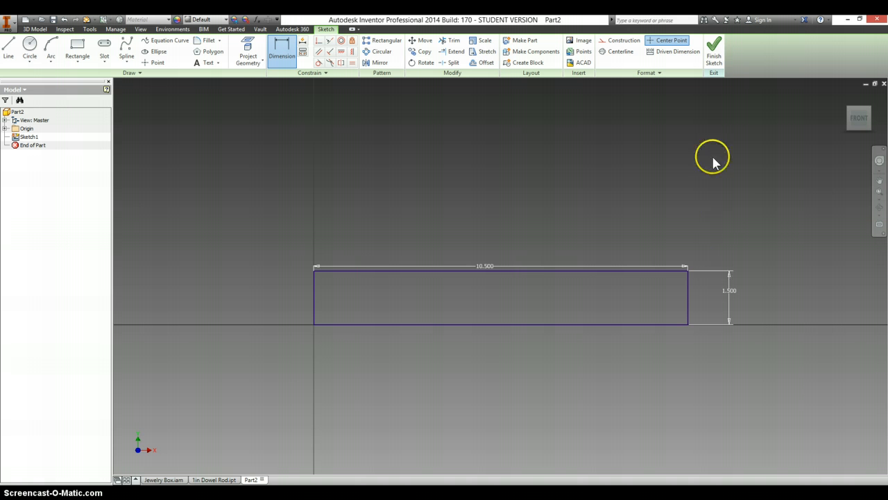
Step: Finish the sketch and extrude the rectangle .25 in into a solid strip
{"action": "left_click", "coordinate": [716, 64]}
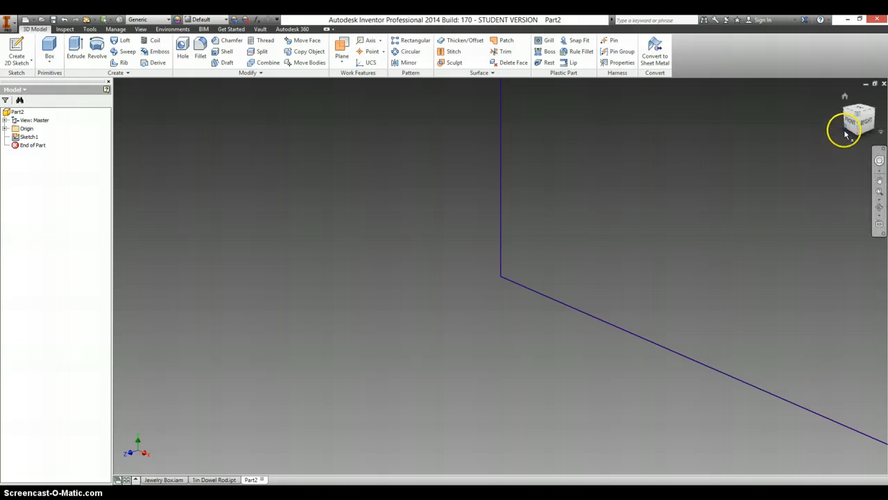
{"action": "left_click", "coordinate": [845, 97]}
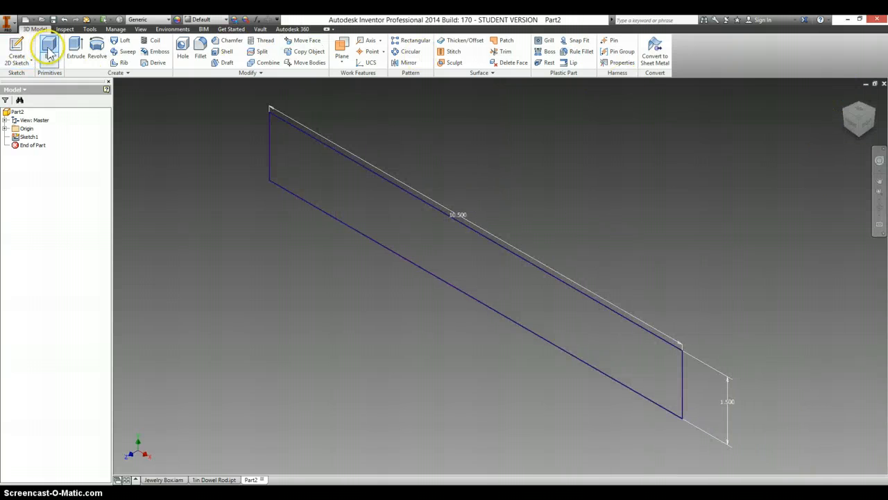
{"action": "left_click", "coordinate": [74, 49]}
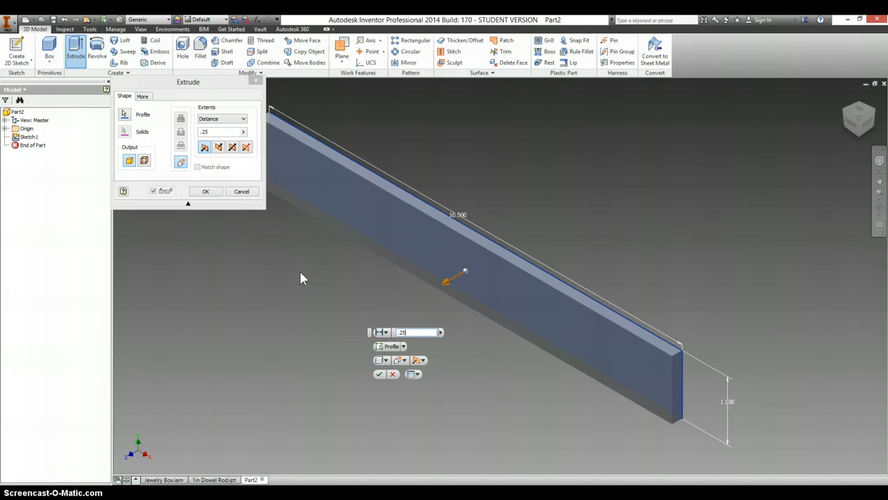
{"action": "left_click", "coordinate": [379, 374]}
{"action": "left_click", "coordinate": [378, 375]}
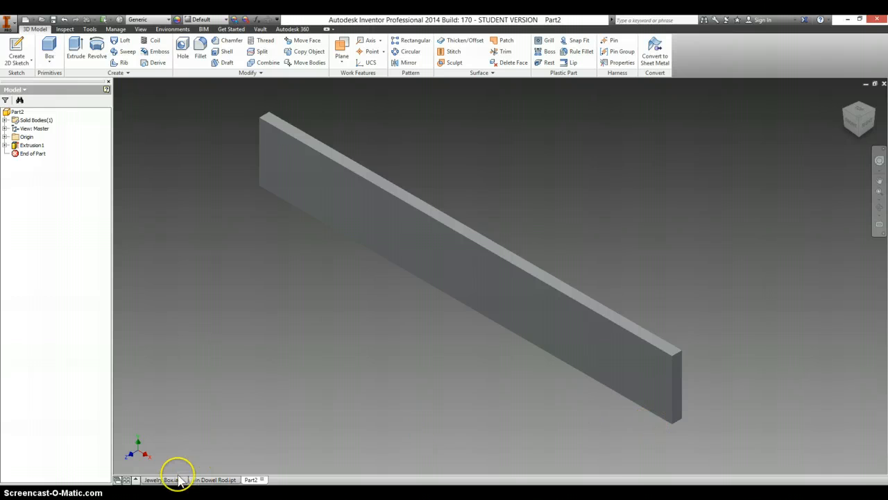
Step: Switch to the Jewelry Box assembly and examine the lower edge of its 12in side and its underside
{"action": "left_click", "coordinate": [156, 479]}
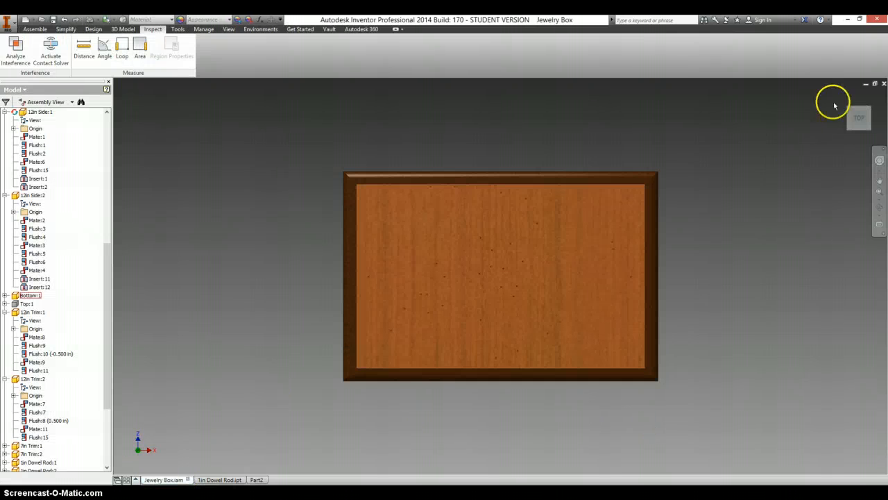
{"action": "left_click", "coordinate": [845, 97]}
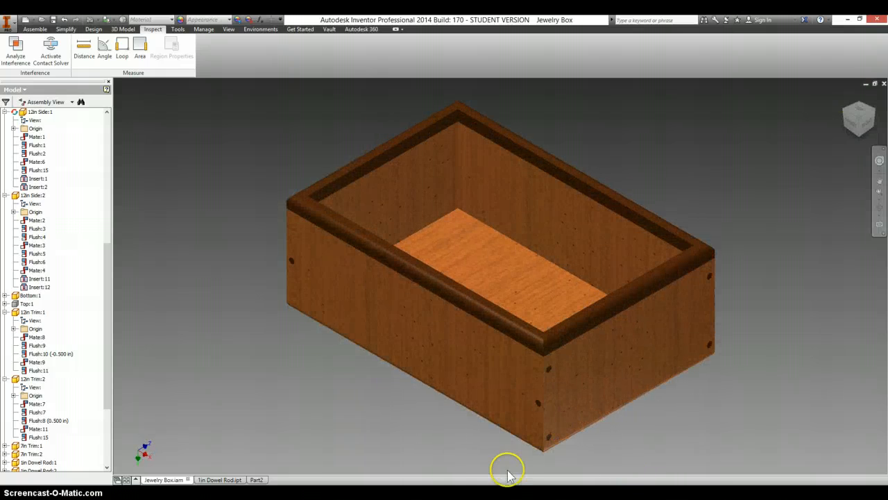
{"action": "left_click", "coordinate": [518, 419]}
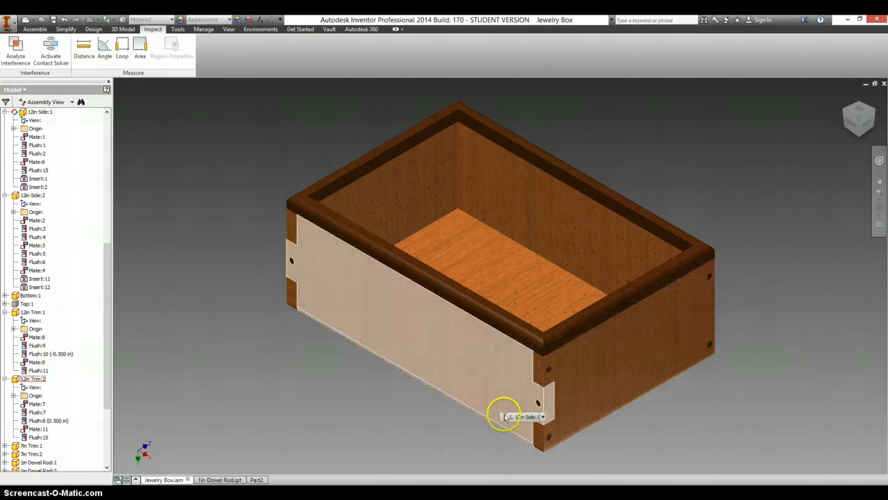
{"action": "left_click", "coordinate": [483, 444]}
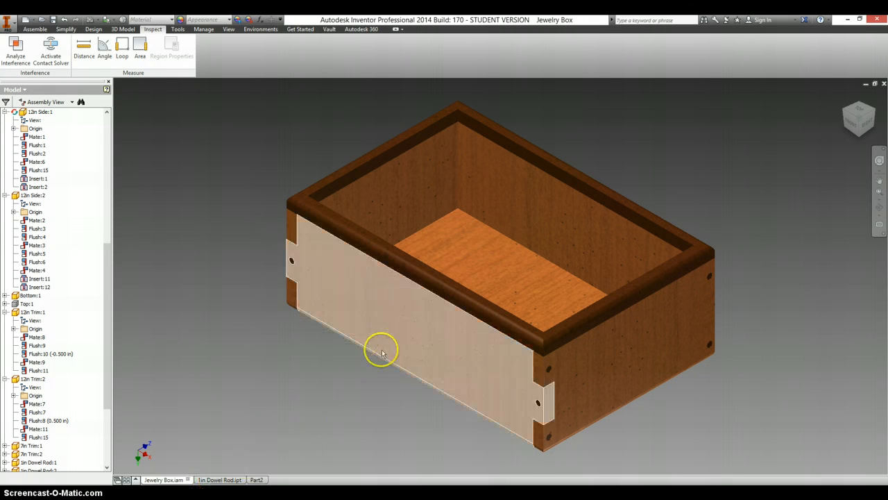
{"action": "left_click", "coordinate": [505, 399]}
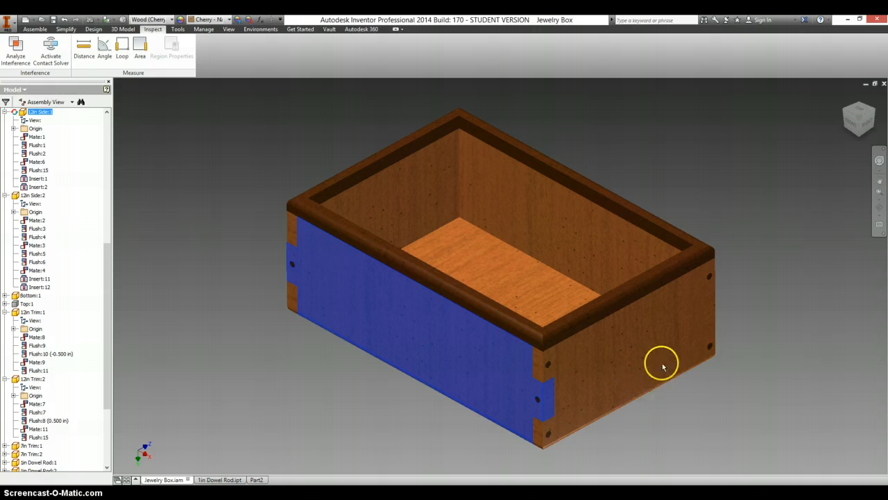
{"action": "left_click", "coordinate": [853, 123]}
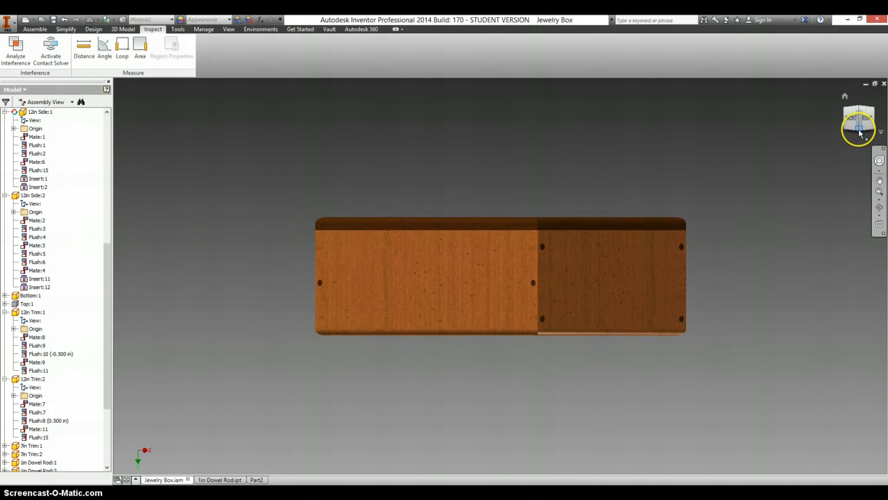
{"action": "left_click", "coordinate": [861, 134]}
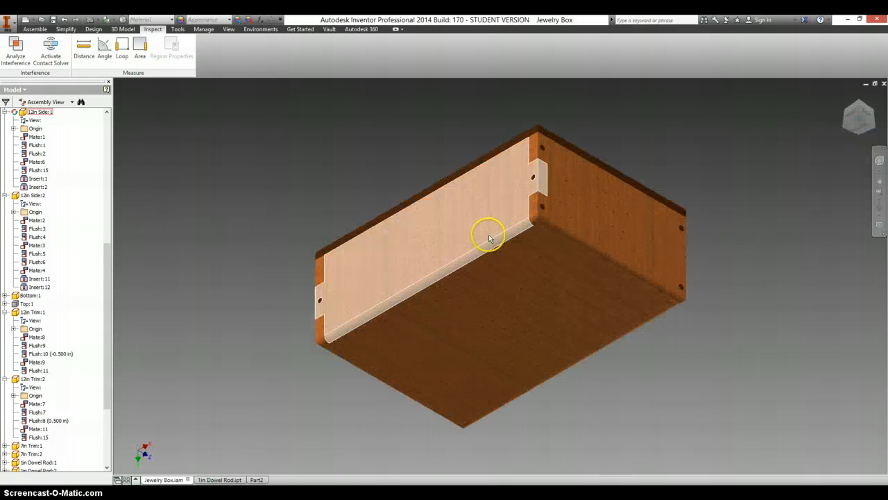
{"action": "left_click", "coordinate": [488, 238]}
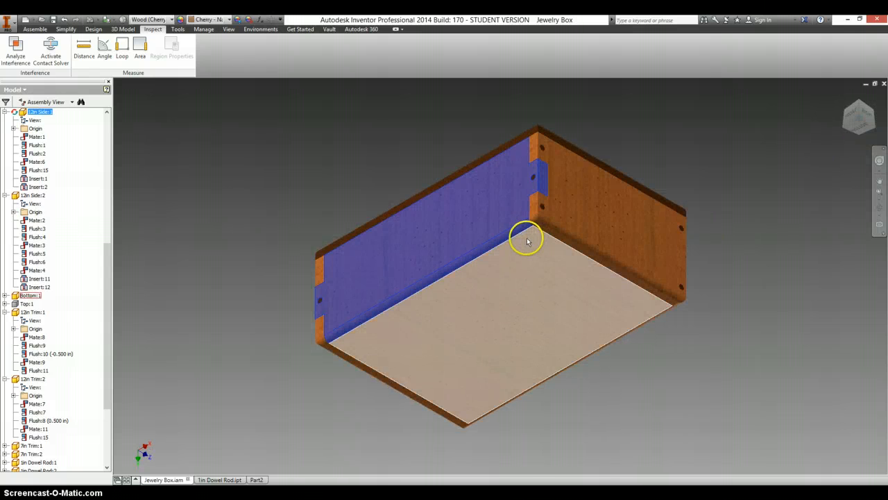
Step: Hide the short side panel and the bottom panel to expose the grooves in the remaining sides
{"action": "left_click", "coordinate": [560, 218]}
{"action": "right_click", "coordinate": [559, 221]}
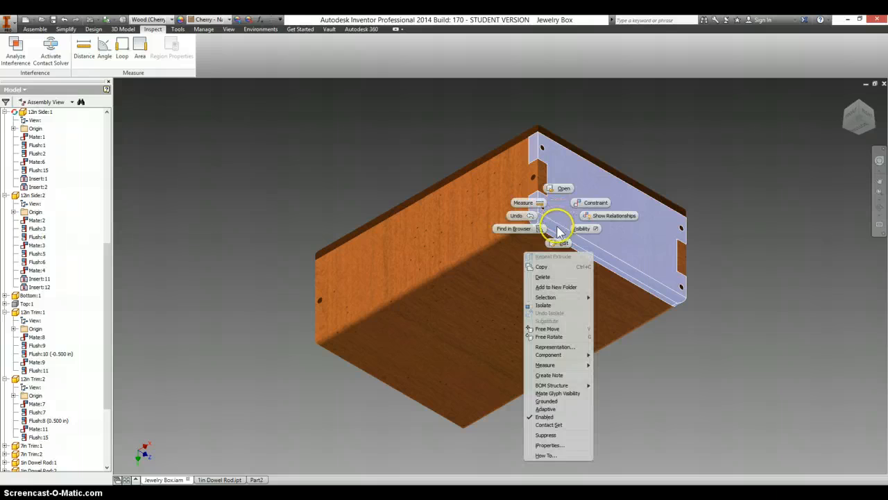
{"action": "left_click", "coordinate": [581, 229]}
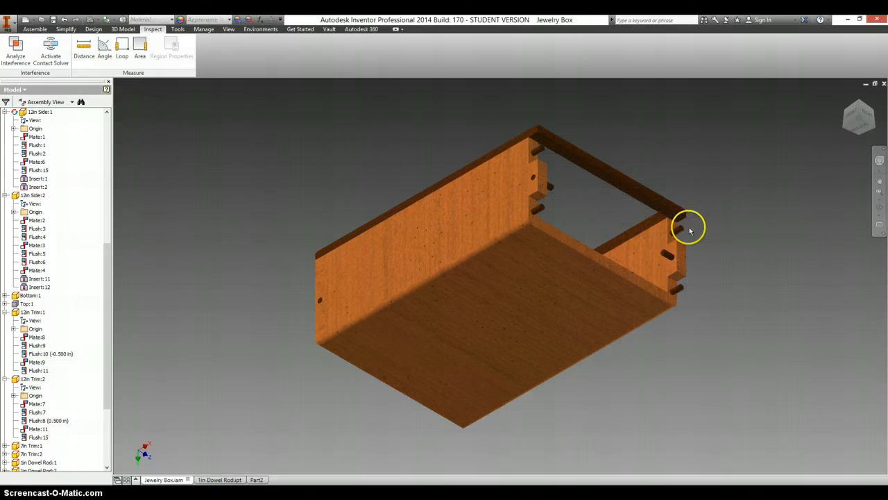
{"action": "right_click", "coordinate": [578, 259]}
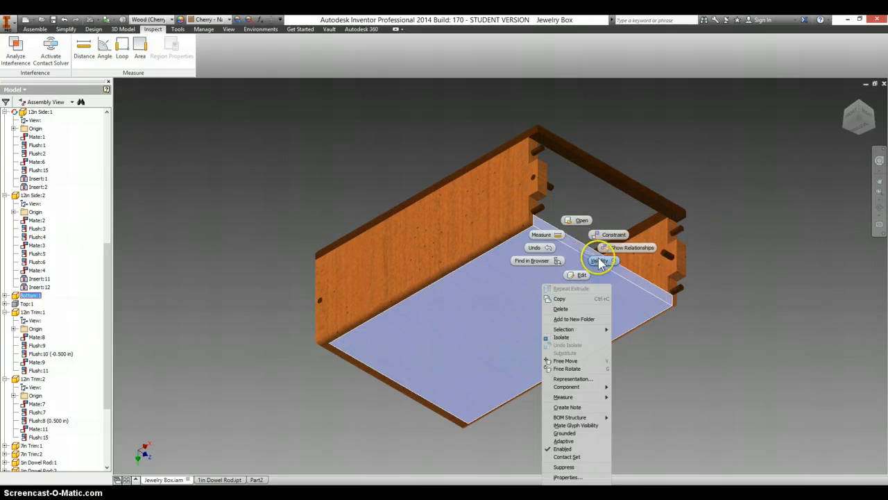
{"action": "left_click", "coordinate": [598, 251]}
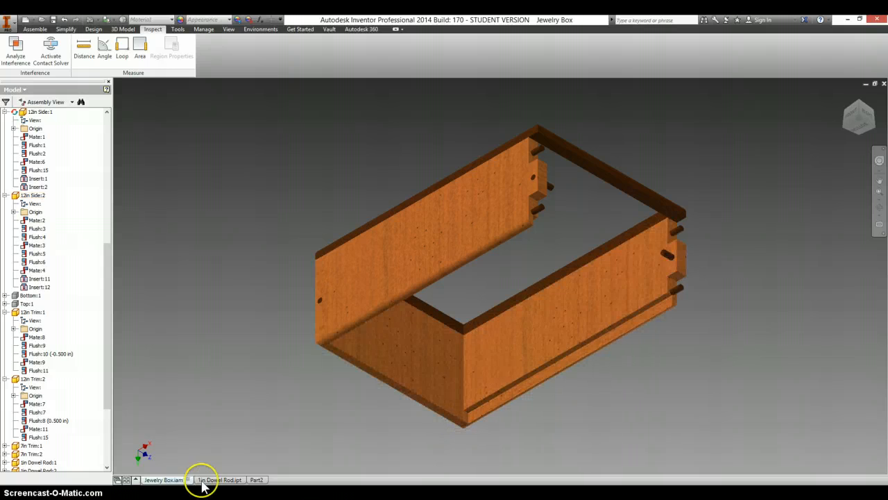
Step: Start a sketch on the end face of the strip in Part2 and draw a small rectangle about 0.125 in wide inward from its front edge
{"action": "left_click", "coordinate": [254, 479]}
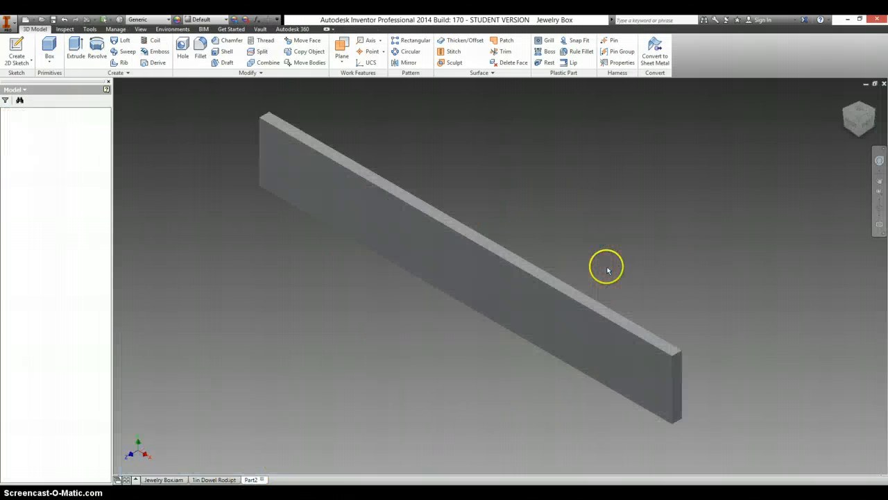
{"action": "right_click", "coordinate": [678, 404]}
{"action": "left_click", "coordinate": [678, 428]}
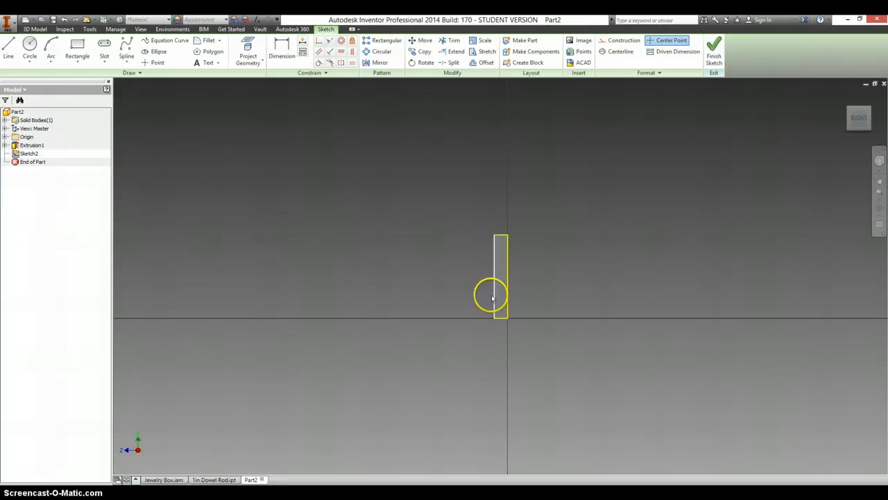
{"action": "left_click", "coordinate": [77, 47]}
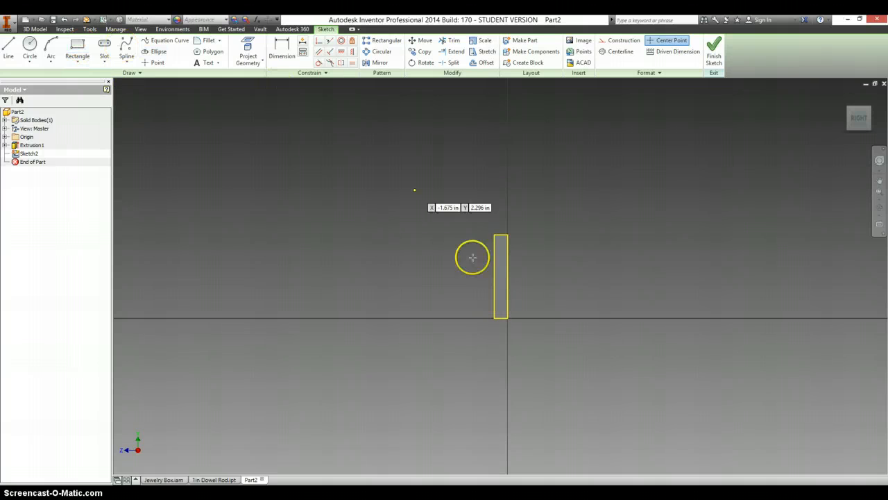
{"action": "left_click", "coordinate": [494, 306]}
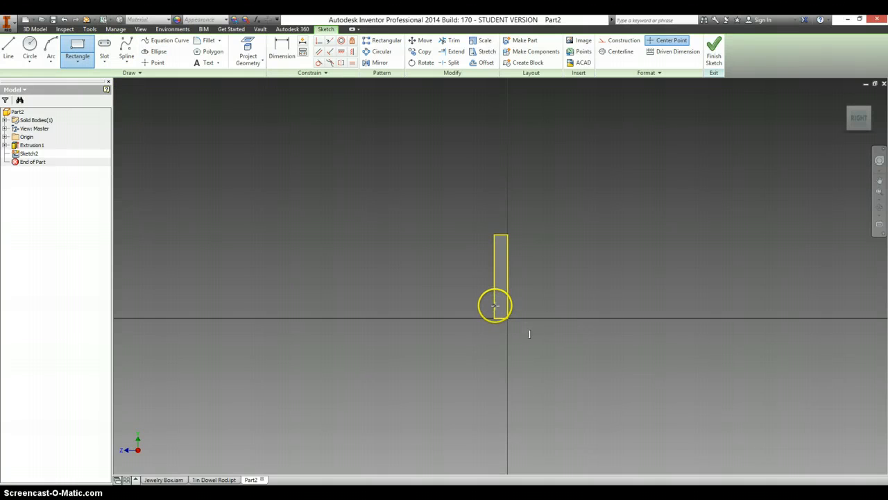
{"action": "left_click", "coordinate": [500, 296]}
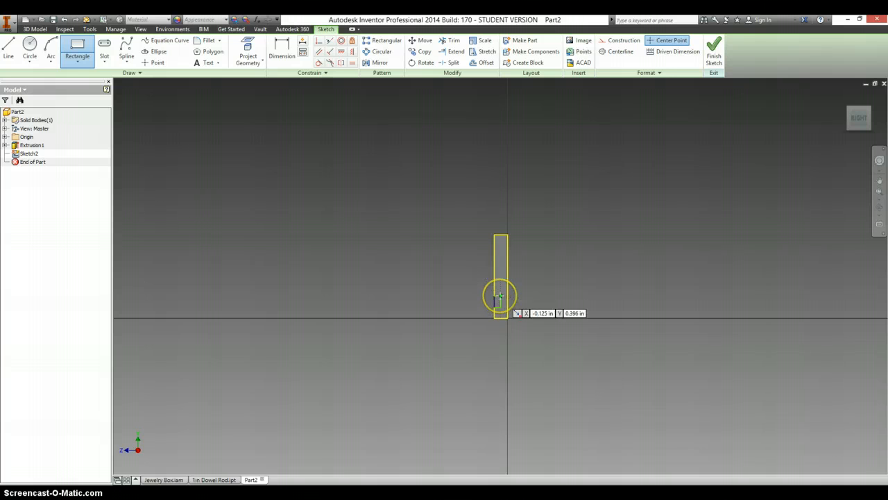
Step: Dimension the small rectangle's depth from the strip's front edge at .125 in
{"action": "scroll", "coordinate": [499, 302], "scroll_direction": "down", "scroll_amount": 3}
{"action": "scroll", "coordinate": [498, 302], "scroll_direction": "down", "scroll_amount": 2}
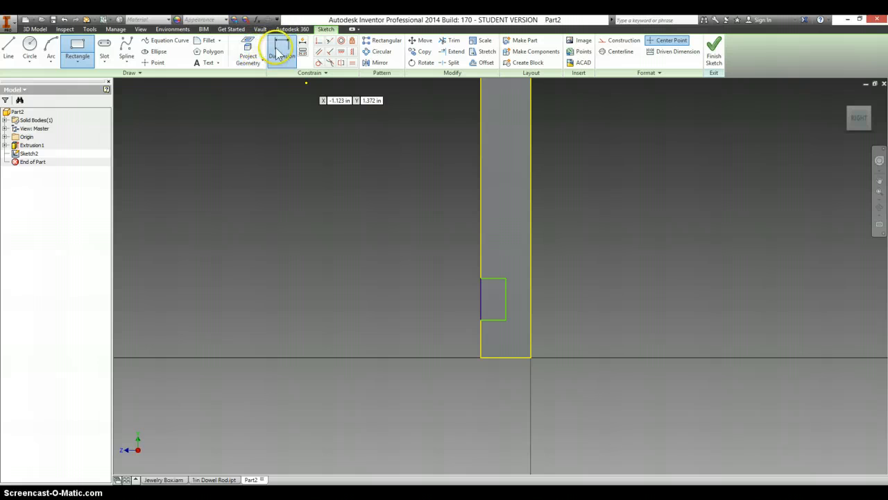
{"action": "key", "text": "d"}
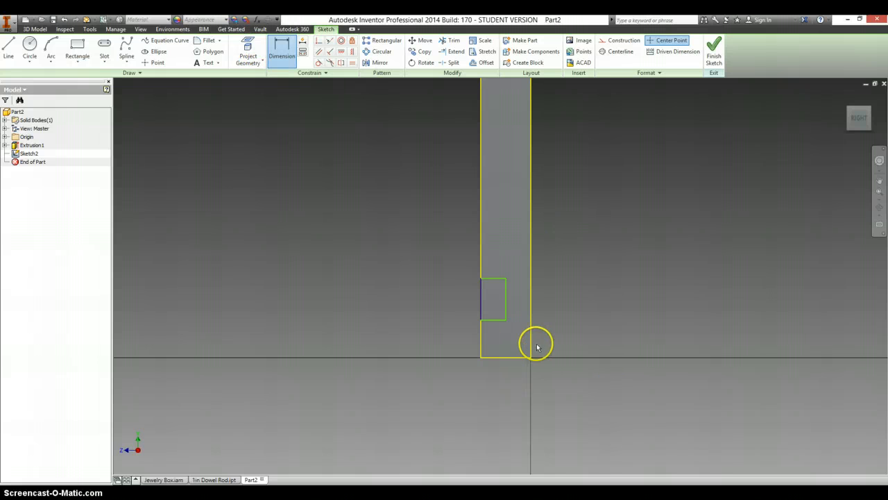
{"action": "left_click", "coordinate": [479, 345]}
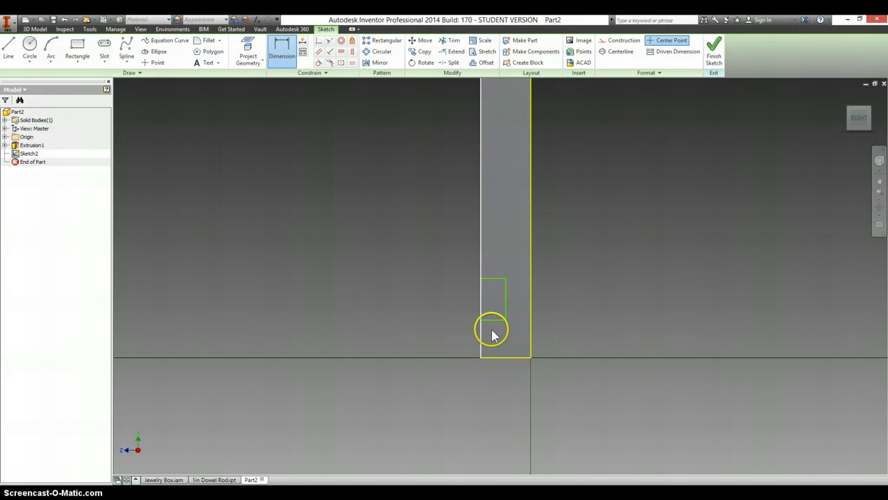
{"action": "left_click", "coordinate": [506, 312]}
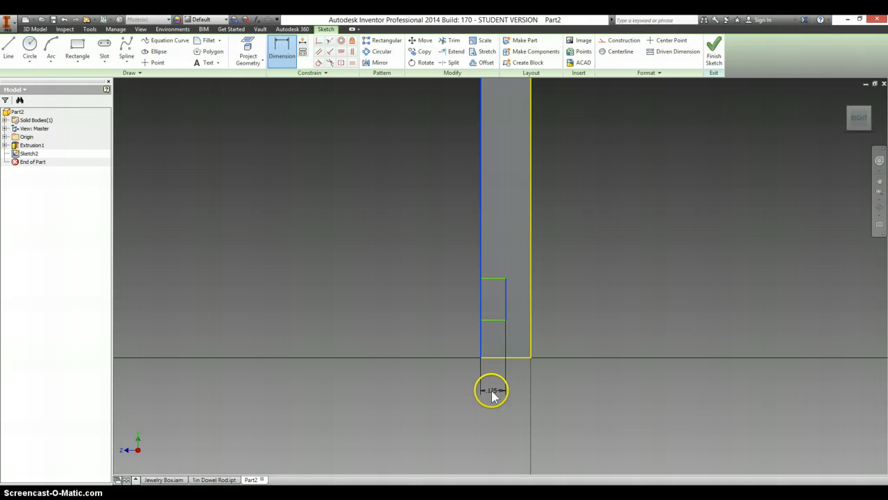
{"action": "left_click", "coordinate": [492, 394]}
{"action": "left_click", "coordinate": [526, 426]}
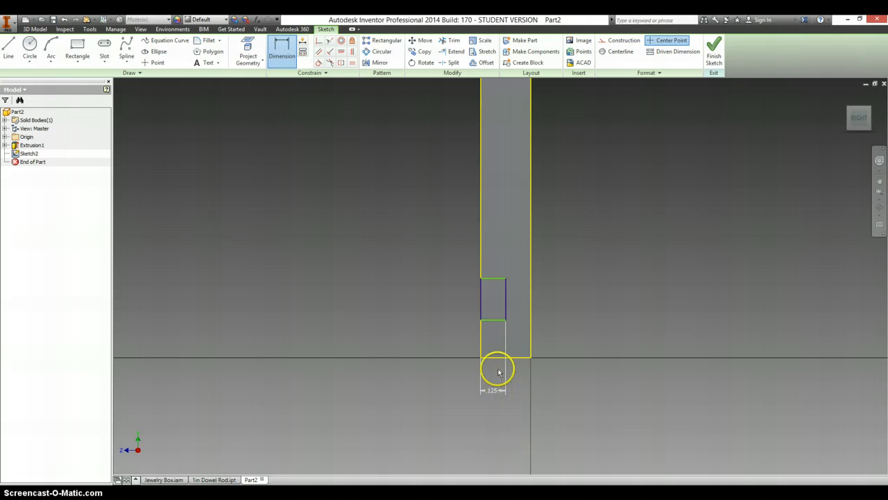
Step: Dimension the small rectangle .125 in above the strip's bottom edge and .125 in high, and finish the sketch
{"action": "left_click", "coordinate": [497, 359]}
{"action": "left_click", "coordinate": [492, 320]}
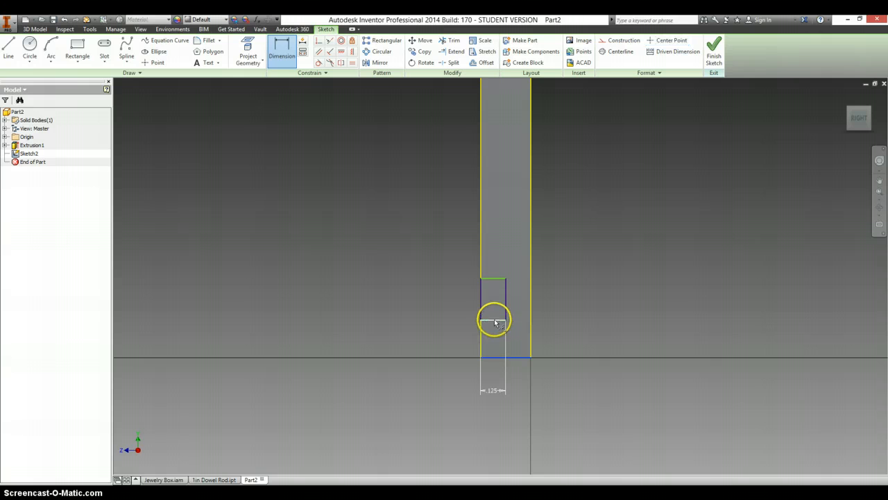
{"action": "left_click", "coordinate": [457, 342]}
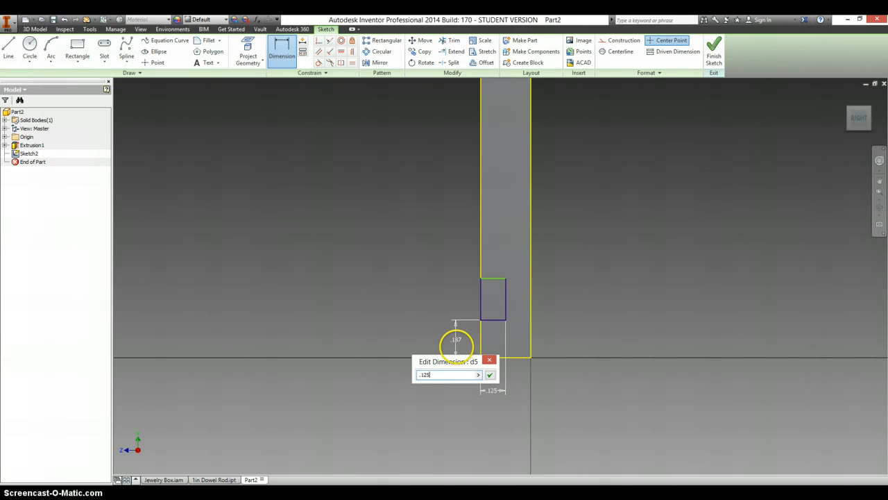
{"action": "key", "text": "Return"}
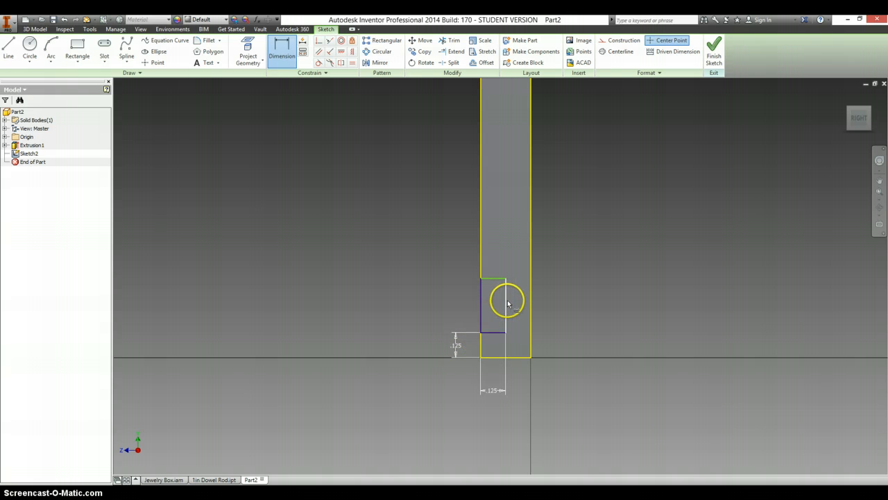
{"action": "left_click", "coordinate": [507, 308]}
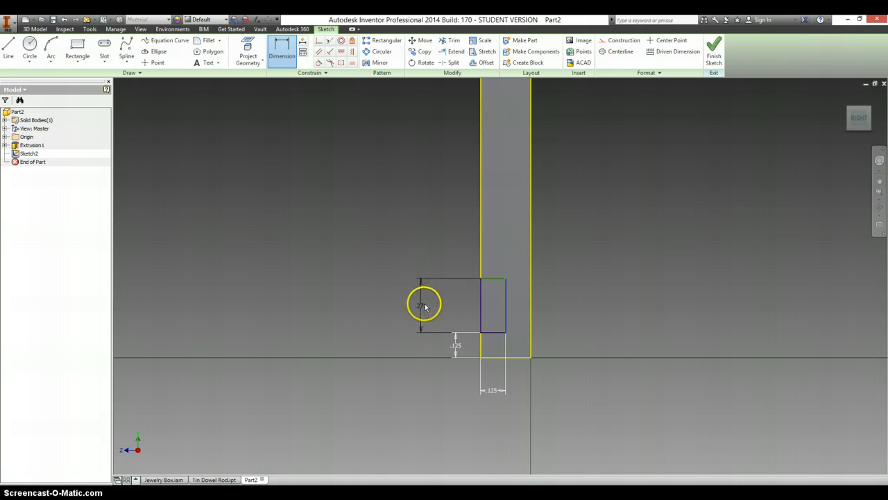
{"action": "left_click", "coordinate": [410, 313]}
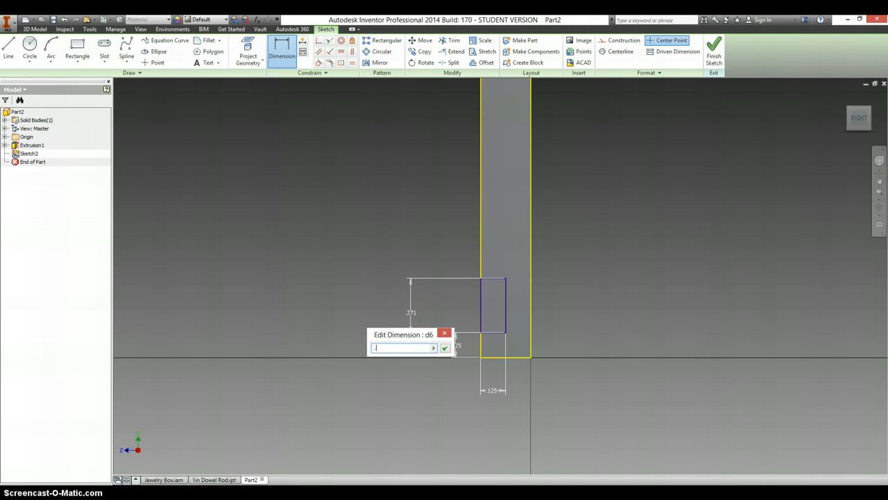
{"action": "key", "text": "Return"}
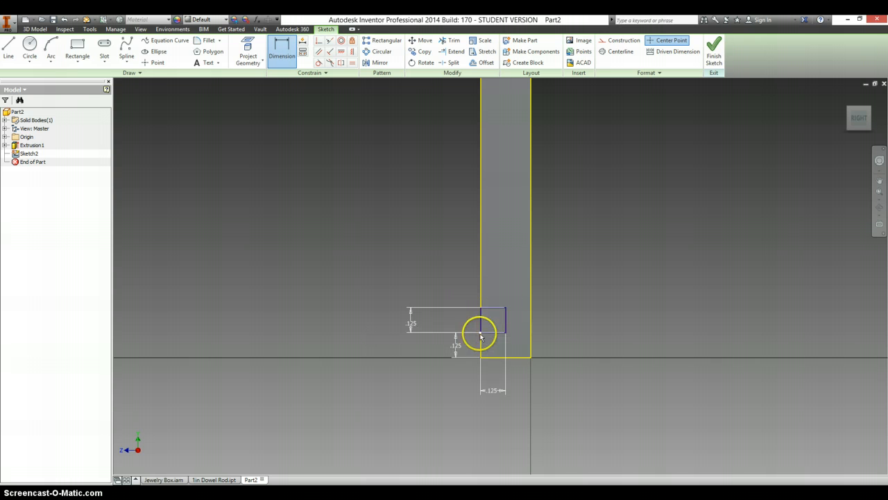
{"action": "left_click", "coordinate": [715, 56]}
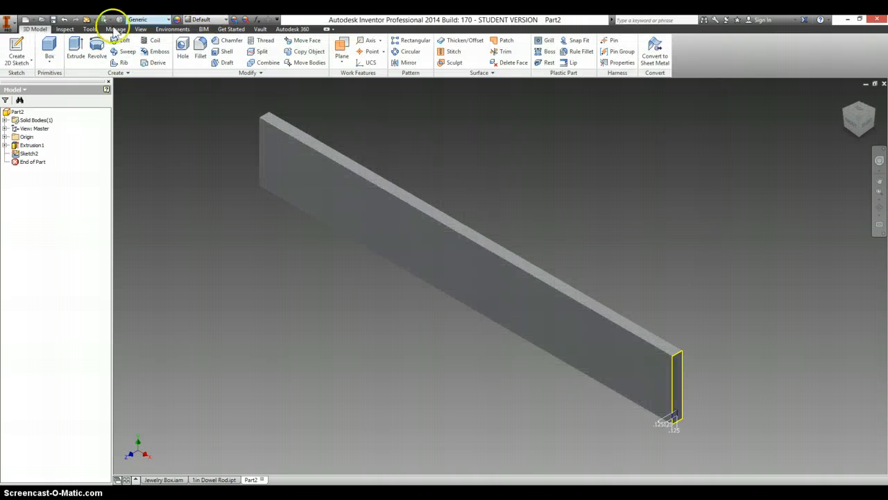
Step: Extrude the small rectangle as a cut with extents set to All, forming a groove along the strip's full length
{"action": "left_click", "coordinate": [76, 48]}
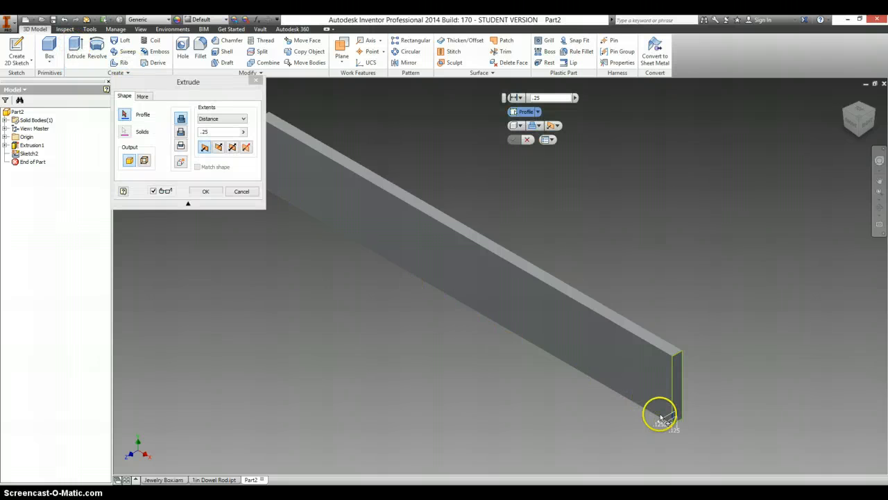
{"action": "left_click", "coordinate": [180, 136]}
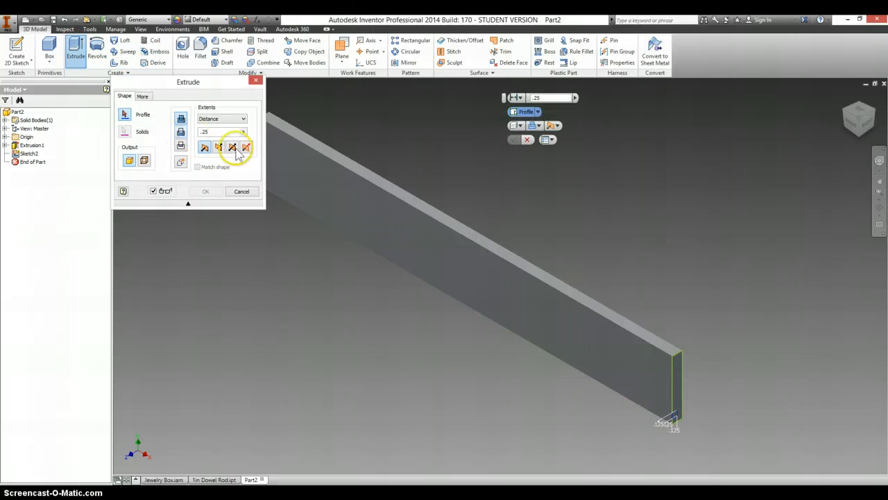
{"action": "left_click", "coordinate": [675, 417]}
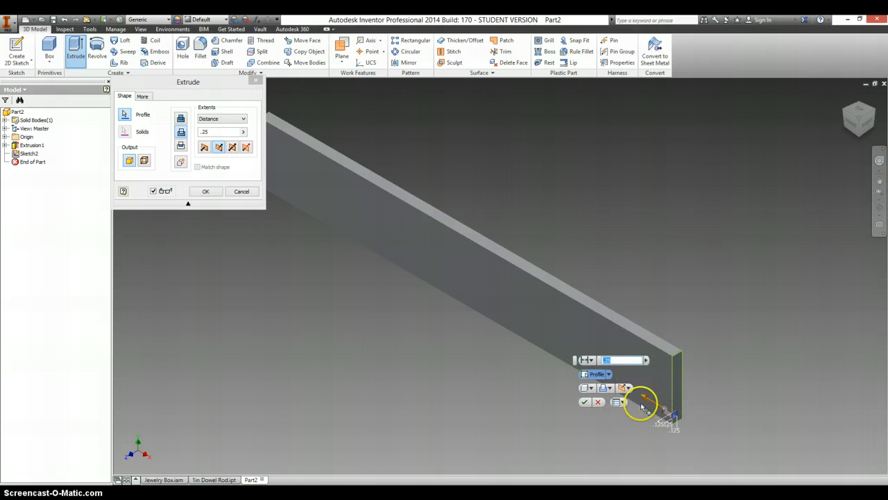
{"action": "left_click", "coordinate": [236, 119]}
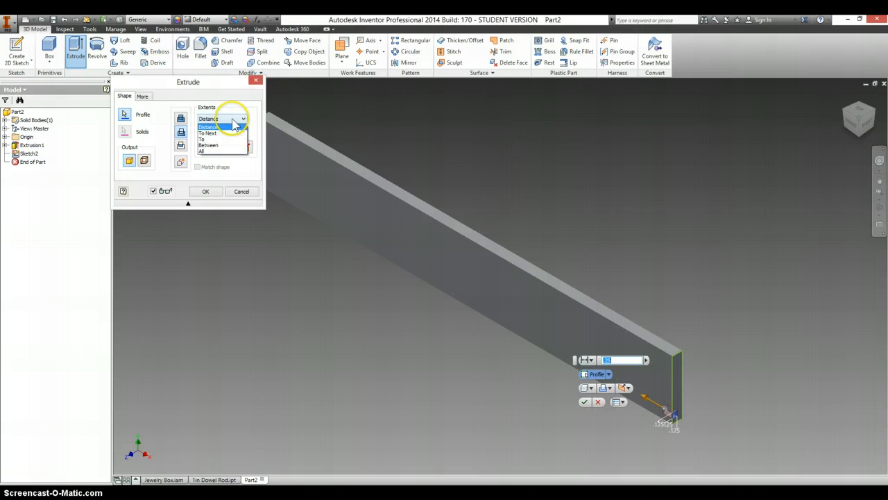
{"action": "left_click", "coordinate": [221, 152]}
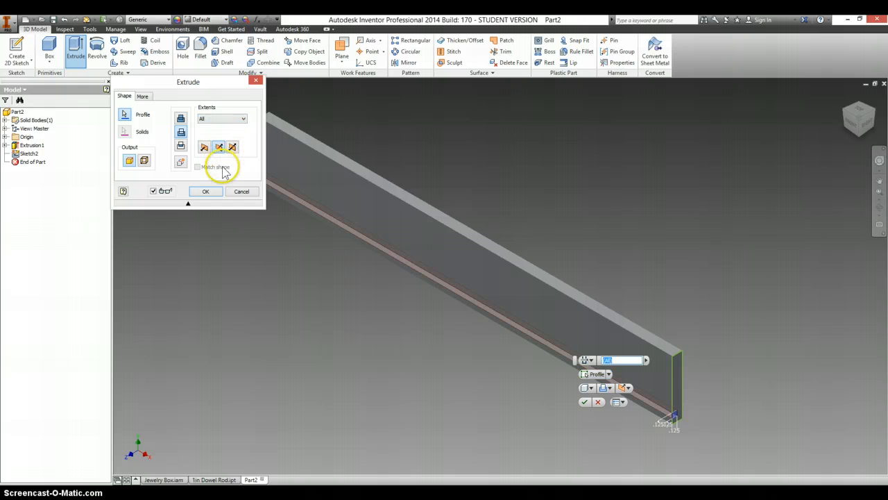
{"action": "left_click", "coordinate": [206, 192]}
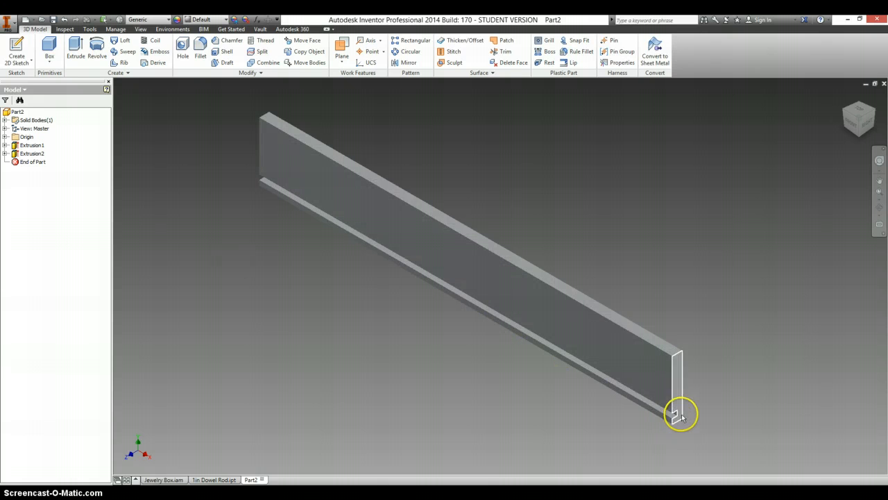
Step: Assign the Wood (Cherry) material to the grooved strip
{"action": "scroll", "coordinate": [669, 417], "scroll_direction": "up", "scroll_amount": 5}
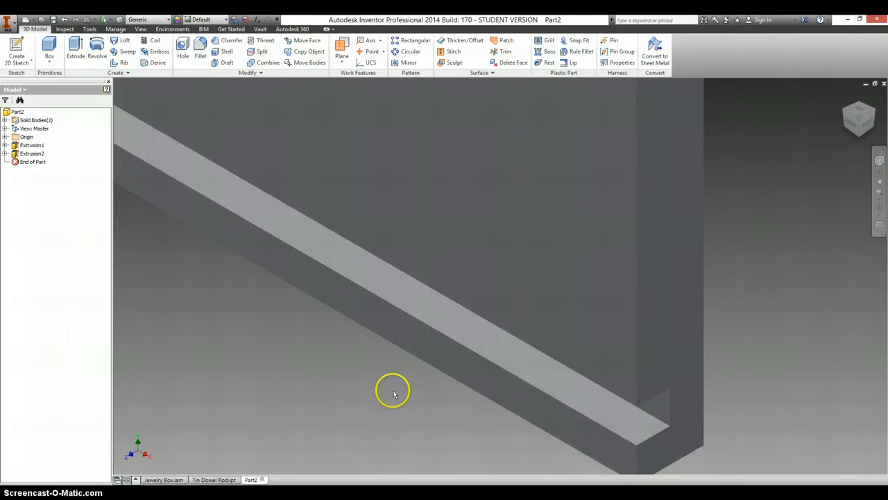
{"action": "scroll", "coordinate": [393, 393], "scroll_direction": "down", "scroll_amount": 3}
{"action": "scroll", "coordinate": [393, 392], "scroll_direction": "down", "scroll_amount": 3}
{"action": "middle_click_drag", "start_coordinate": [276, 366], "coordinate": [539, 364]}
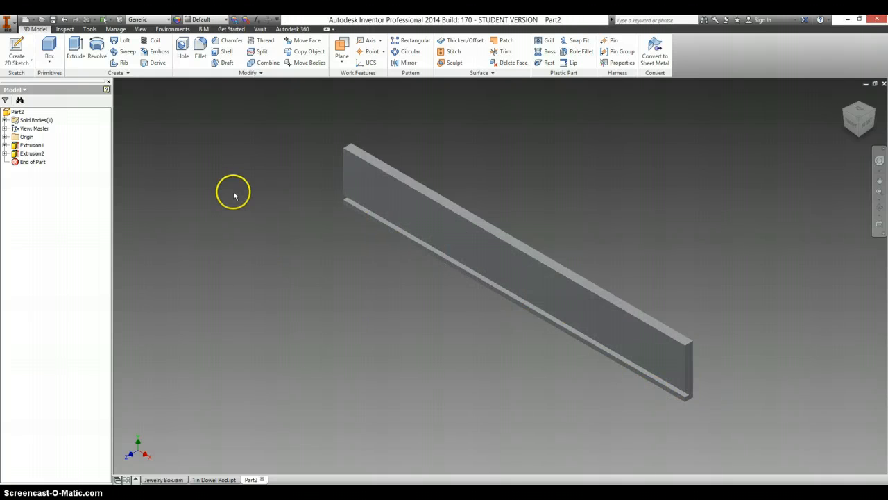
{"action": "left_click", "coordinate": [138, 19]}
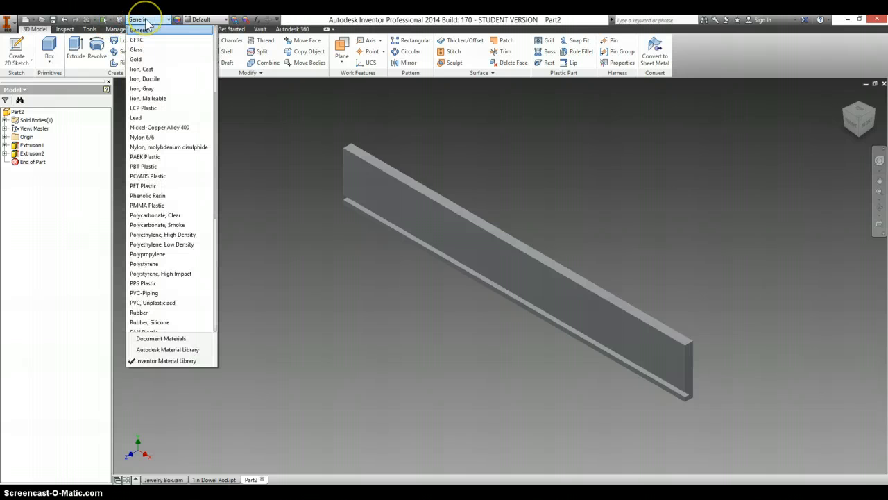
{"action": "scroll", "coordinate": [186, 314], "scroll_direction": "down", "scroll_amount": 10}
{"action": "scroll", "coordinate": [186, 314], "scroll_direction": "down", "scroll_amount": 2}
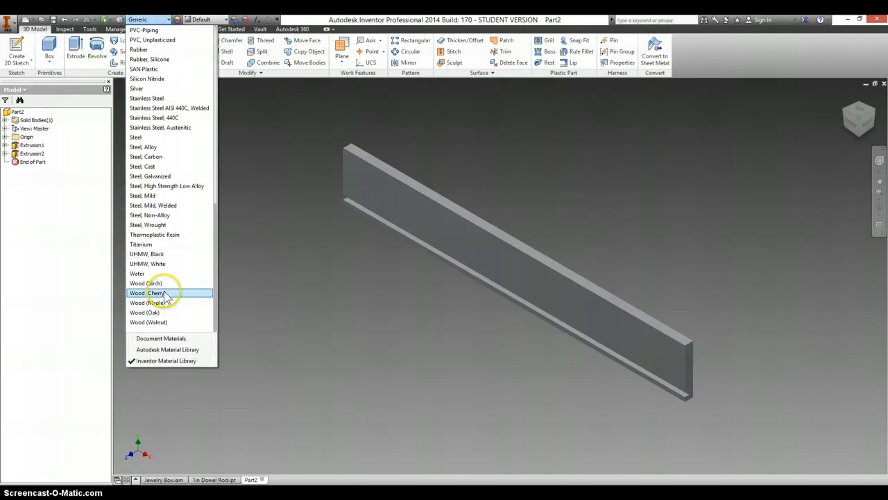
{"action": "left_click", "coordinate": [167, 294]}
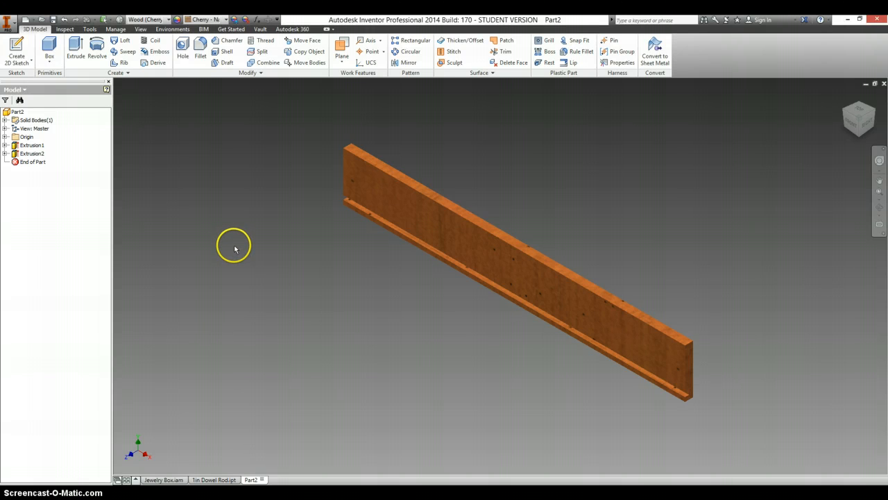
Step: Save the part as 10.5 Shelf Side in the Jewelry Box folder
{"action": "left_click", "coordinate": [54, 20]}
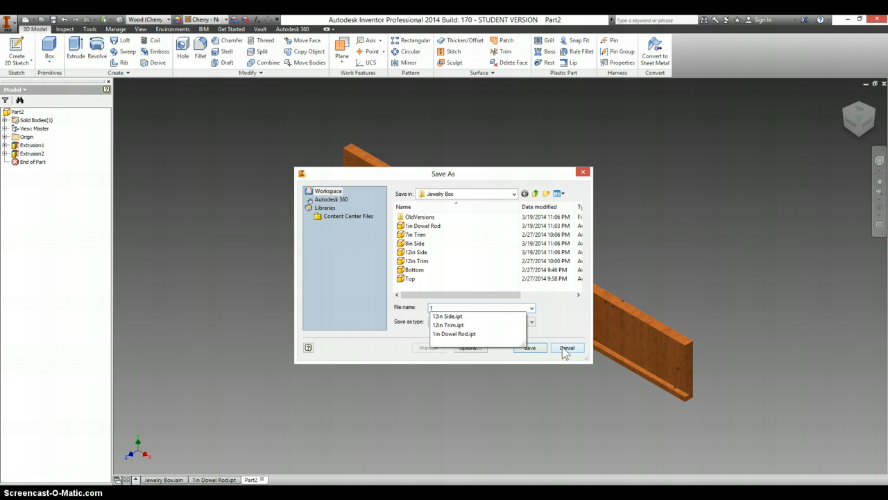
{"action": "type", "text": "0.5 Shelf Side"}
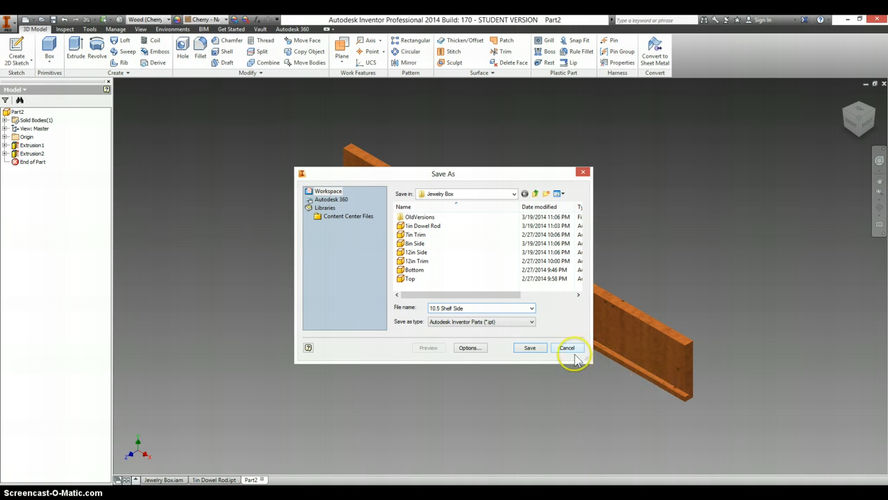
{"action": "left_click", "coordinate": [531, 348]}
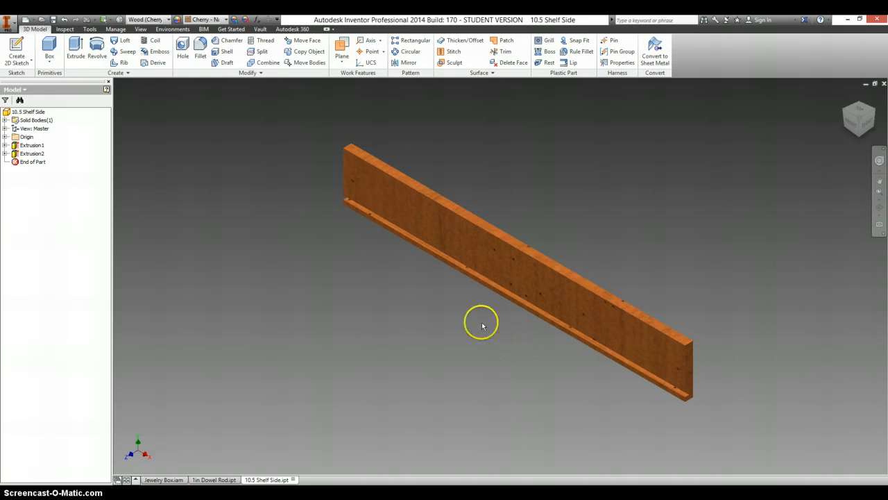
Step: Measure the length of the strip's long upper front edge
{"action": "left_click", "coordinate": [4, 145]}
{"action": "left_click", "coordinate": [20, 147]}
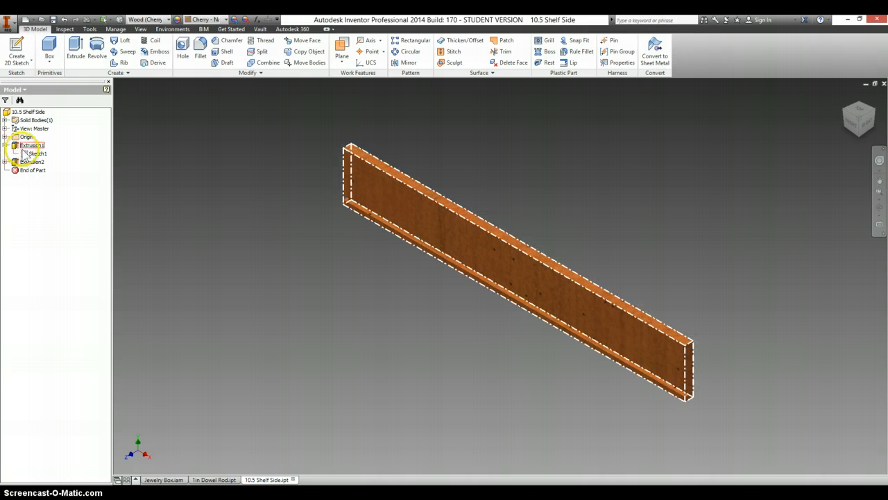
{"action": "left_click", "coordinate": [64, 29]}
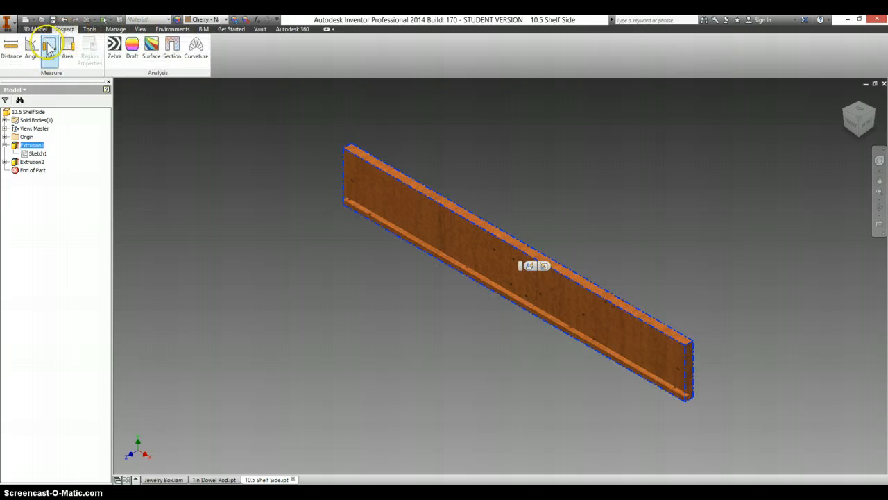
{"action": "left_click", "coordinate": [11, 46]}
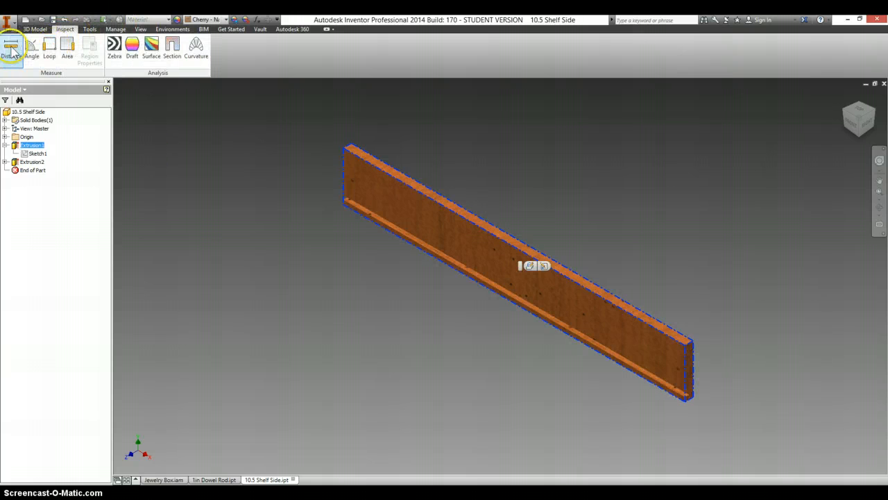
{"action": "left_click", "coordinate": [349, 155]}
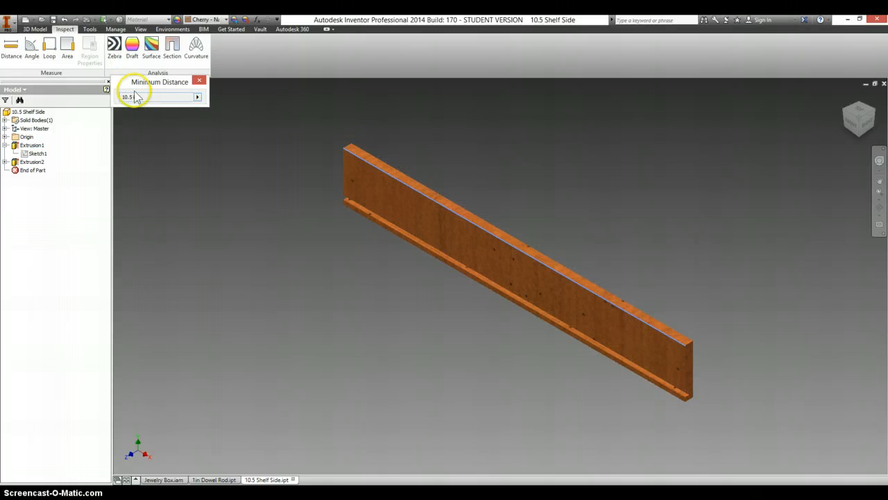
{"action": "left_click", "coordinate": [199, 81]}
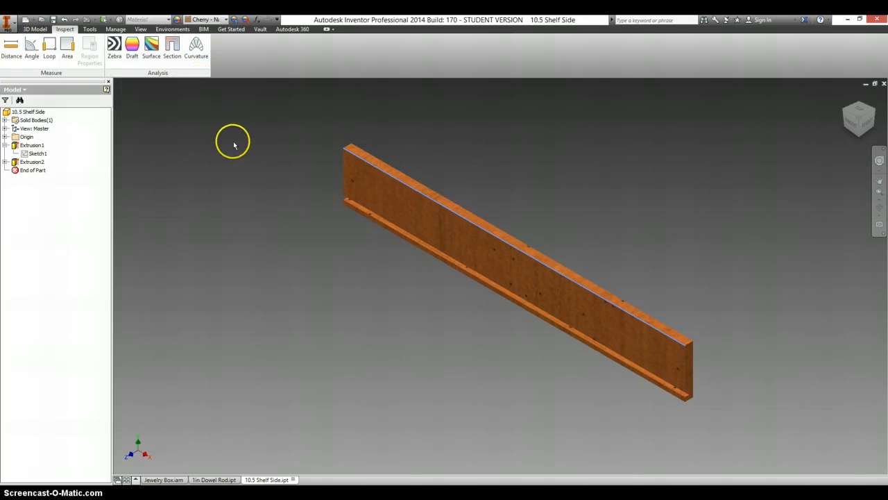
{"action": "left_click", "coordinate": [238, 152]}
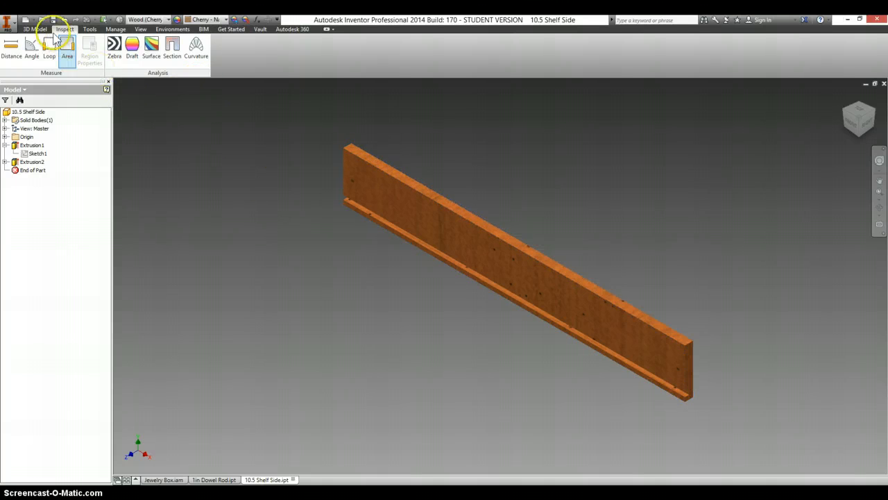
Step: Create a new part and start a 2D sketch on its front XY plane
{"action": "left_click", "coordinate": [33, 22]}
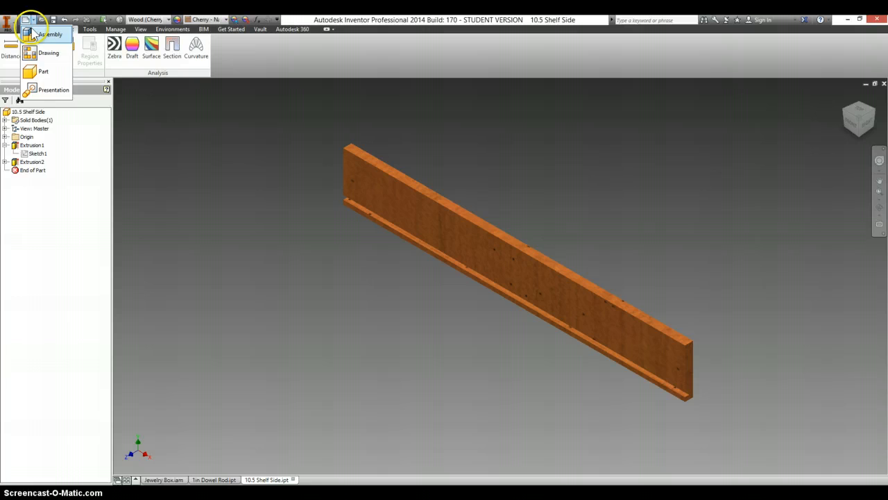
{"action": "left_click", "coordinate": [39, 71]}
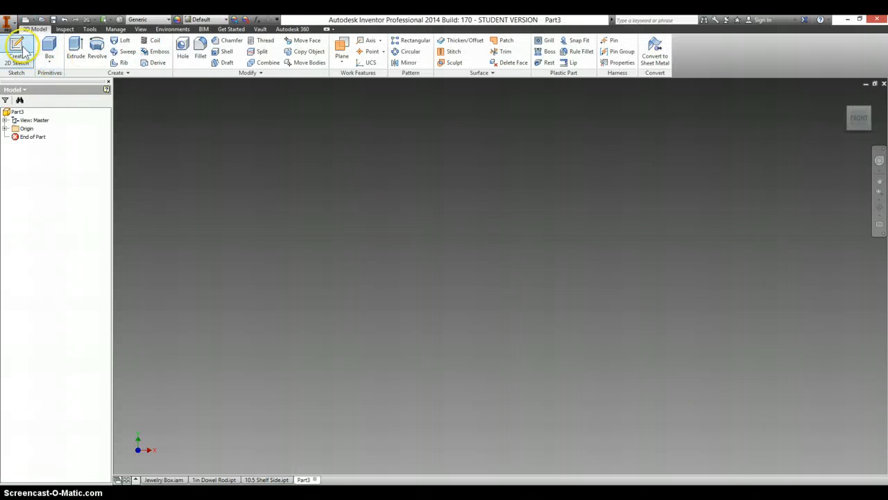
{"action": "left_click", "coordinate": [17, 47]}
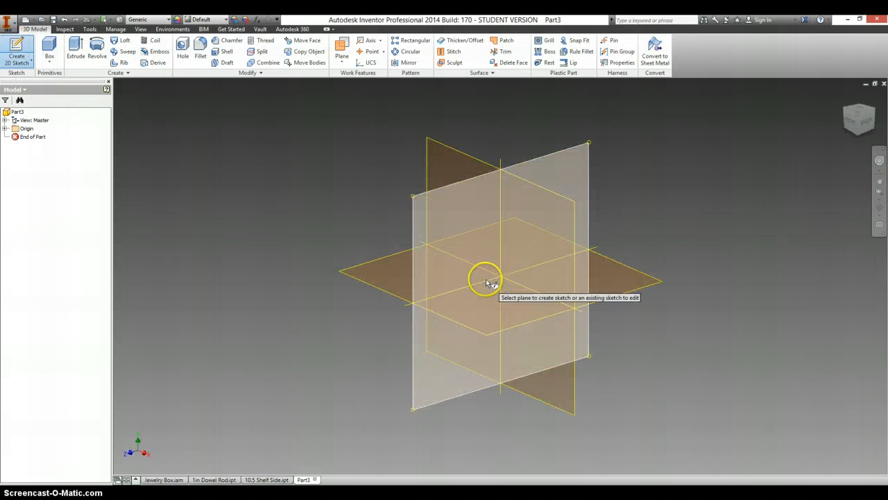
{"action": "left_click", "coordinate": [516, 263]}
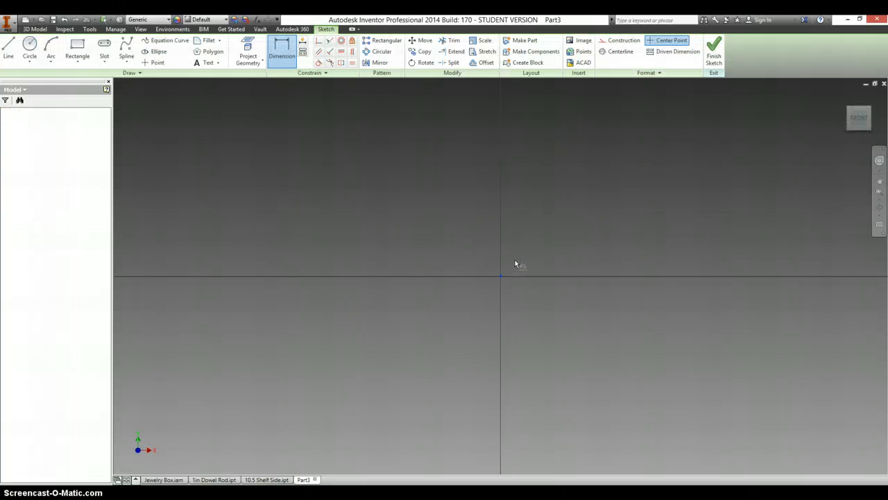
Step: Draw a wide, low rectangle extending up and to the right from the sketch origin
{"action": "left_click", "coordinate": [78, 50]}
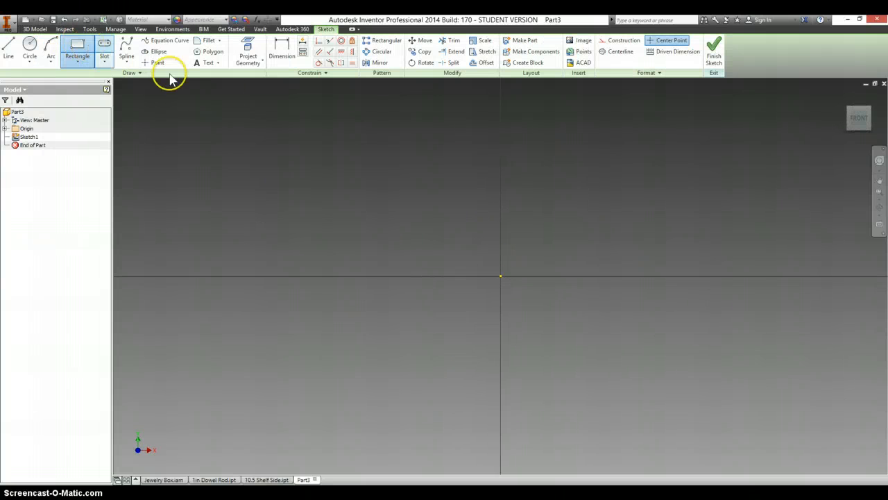
{"action": "left_click", "coordinate": [500, 275]}
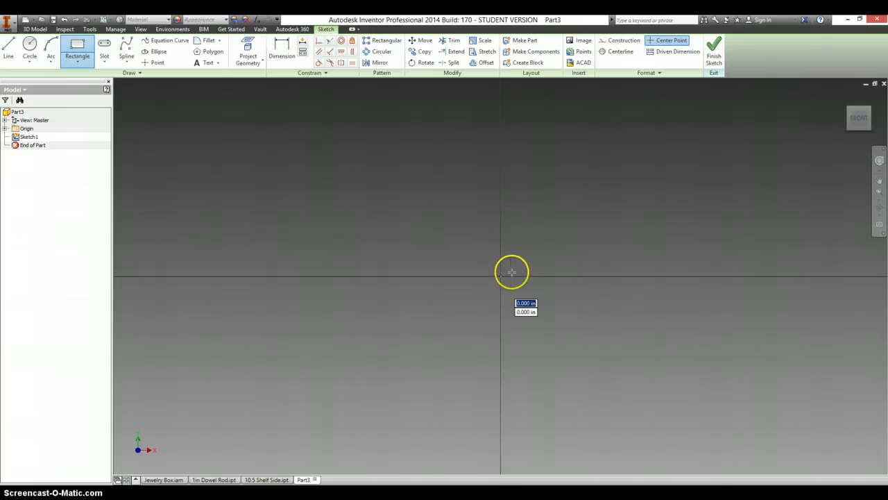
{"action": "left_click", "coordinate": [755, 204]}
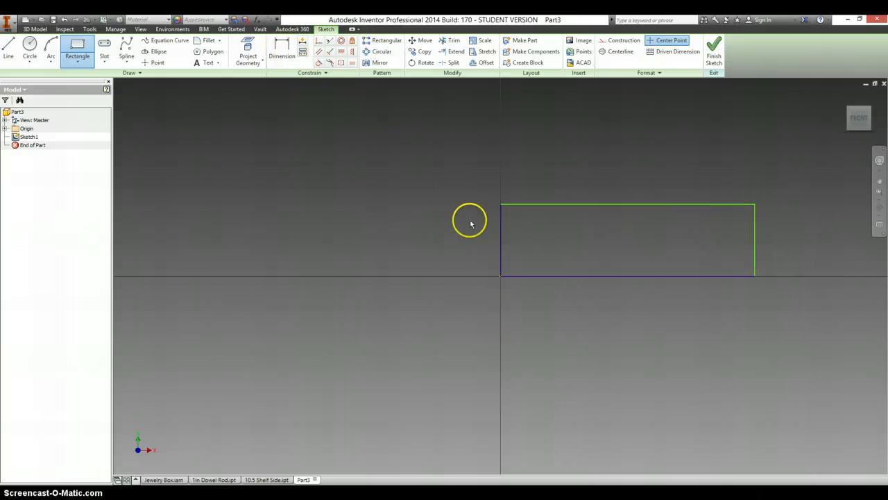
Step: Dimension the rectangle 1.5 in high and 7 in wide
{"action": "key", "text": "d"}
{"action": "left_click", "coordinate": [500, 237]}
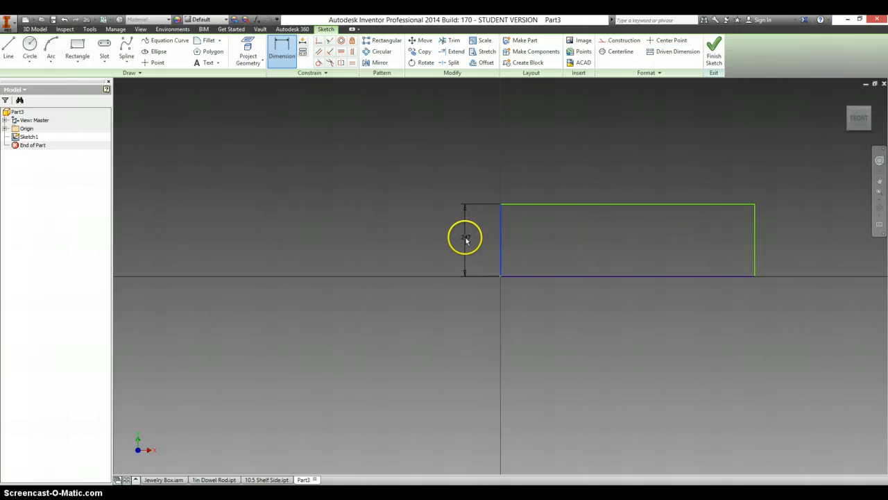
{"action": "left_click", "coordinate": [465, 238]}
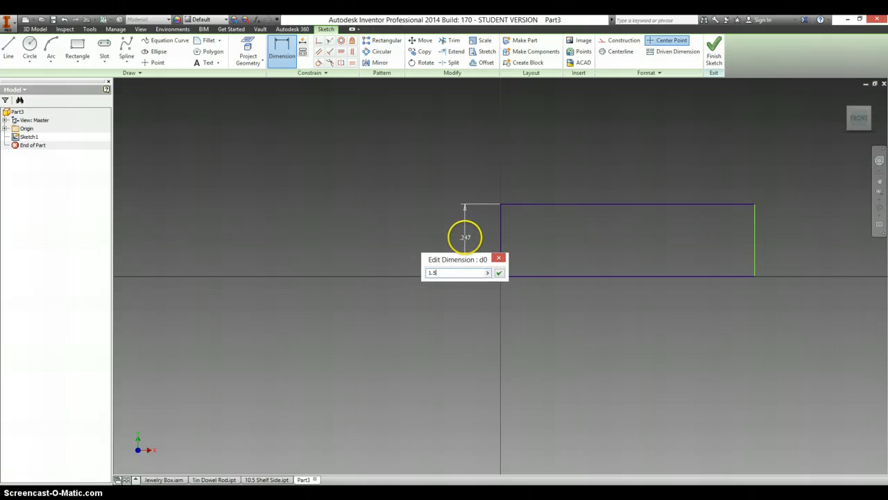
{"action": "key", "text": "Return"}
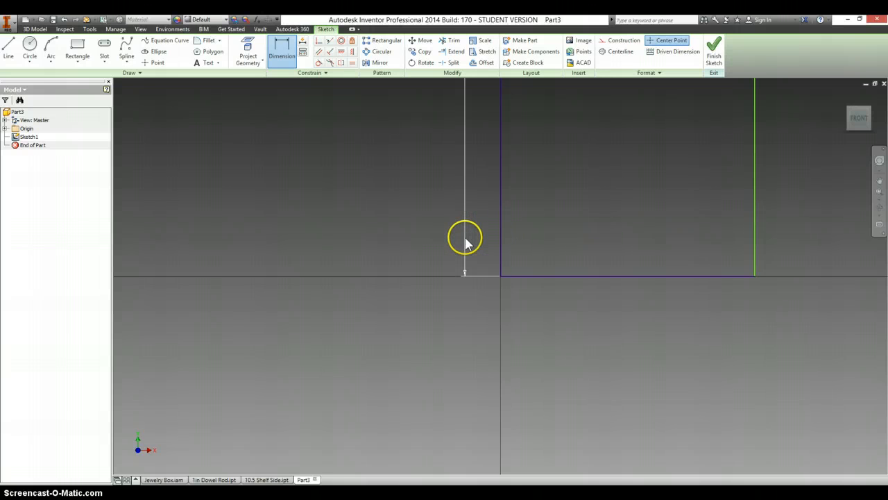
{"action": "left_click", "coordinate": [637, 278]}
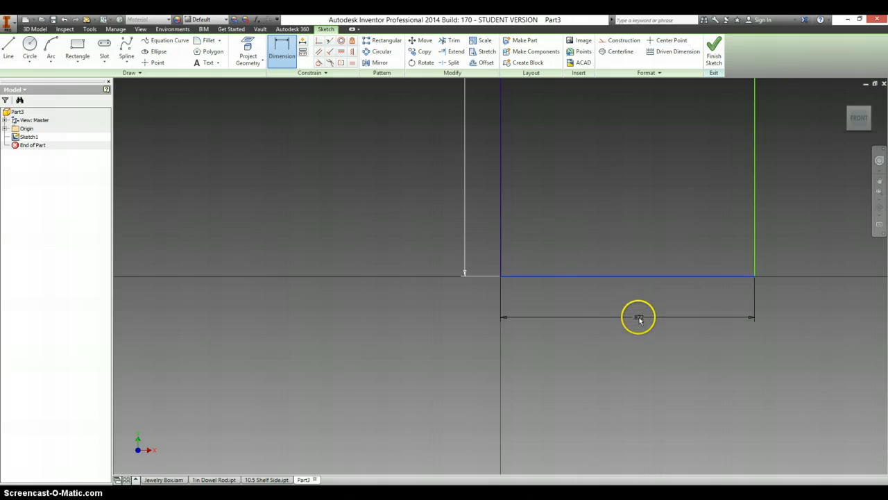
{"action": "left_click", "coordinate": [639, 318]}
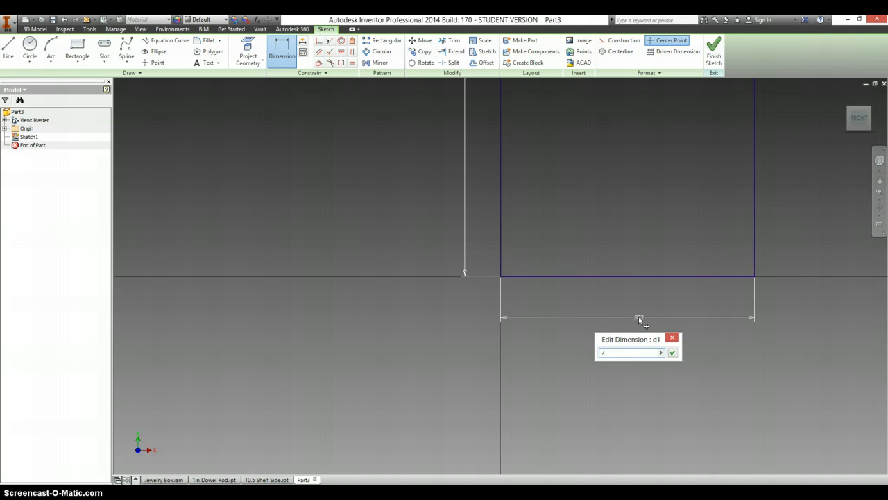
{"action": "key", "text": "Return"}
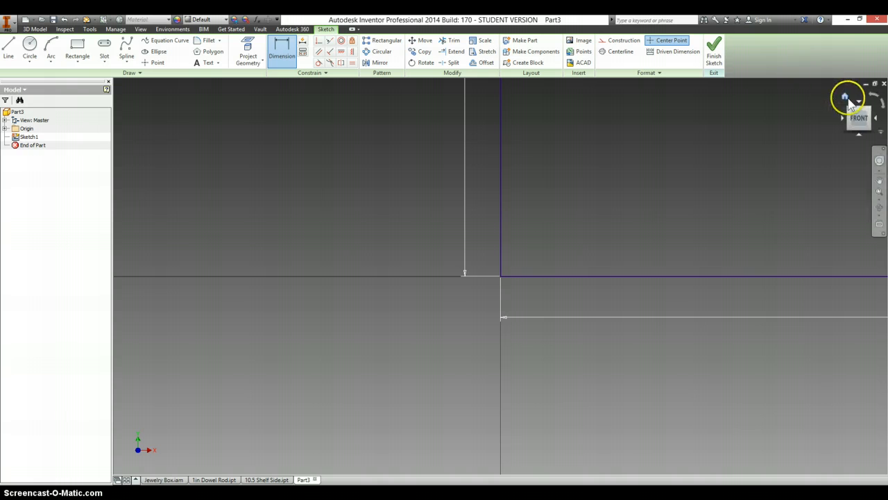
Step: Finish the sketch and extrude the rectangle 0.25 in into a solid board
{"action": "left_click", "coordinate": [846, 96]}
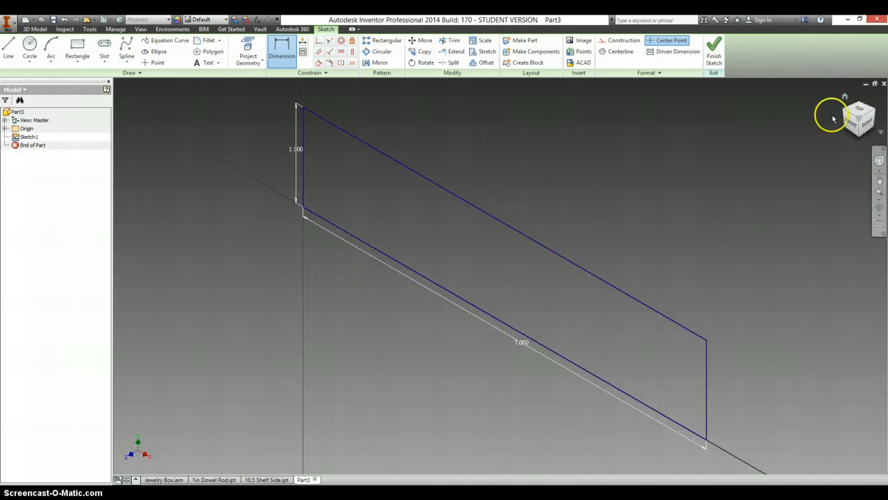
{"action": "left_click", "coordinate": [717, 62]}
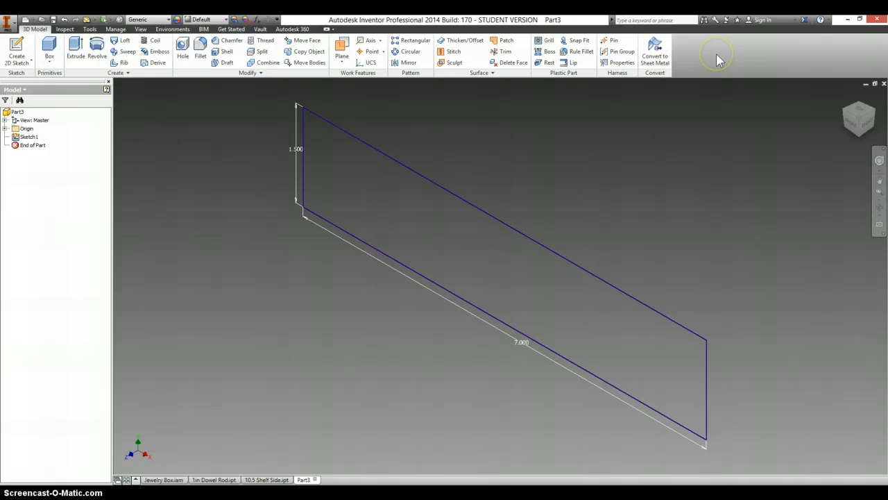
{"action": "left_click", "coordinate": [75, 48]}
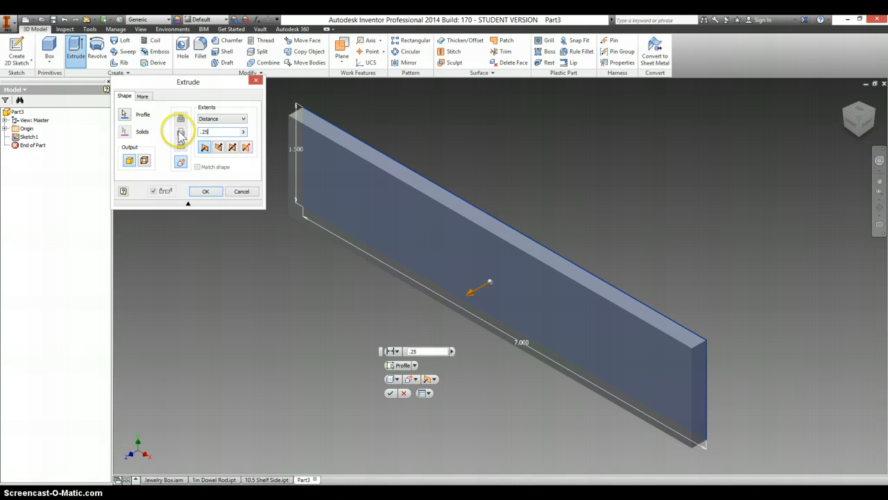
{"action": "left_click", "coordinate": [202, 192]}
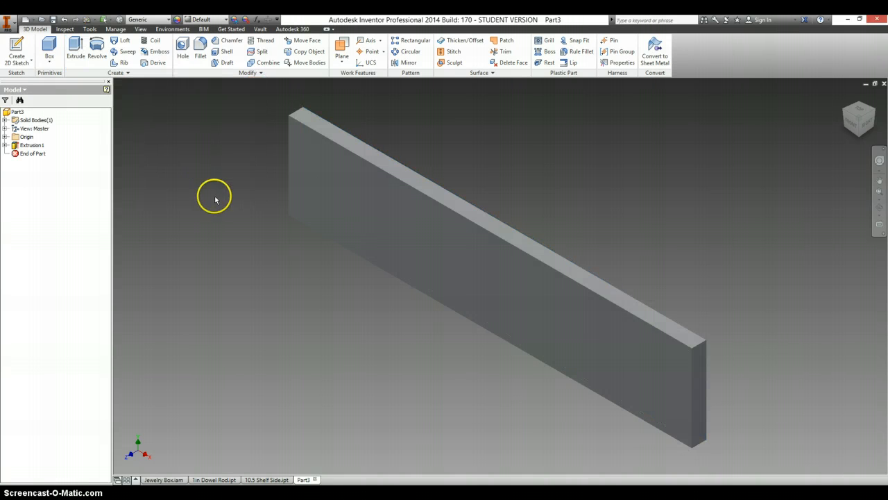
Step: Assign the Wood (Cherry) material to the extruded board
{"action": "left_click", "coordinate": [149, 20]}
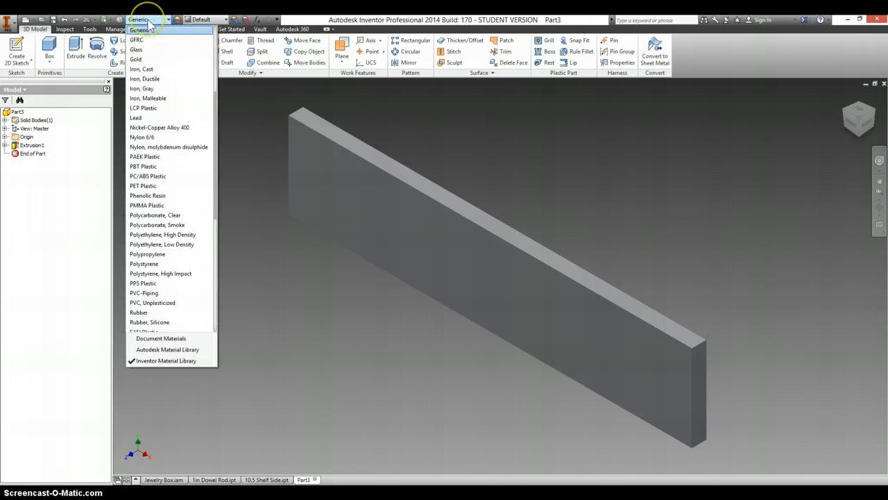
{"action": "scroll", "coordinate": [170, 239], "scroll_direction": "down", "scroll_amount": 5}
{"action": "scroll", "coordinate": [171, 236], "scroll_direction": "down", "scroll_amount": 5}
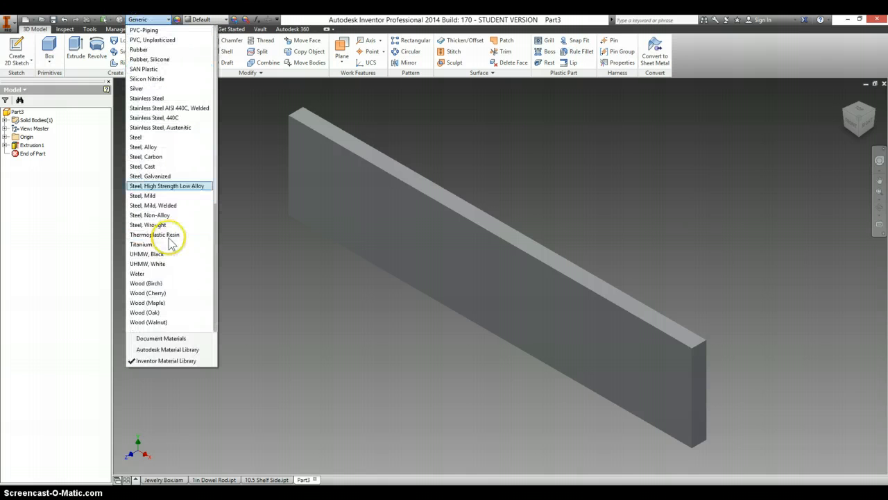
{"action": "left_click", "coordinate": [170, 292]}
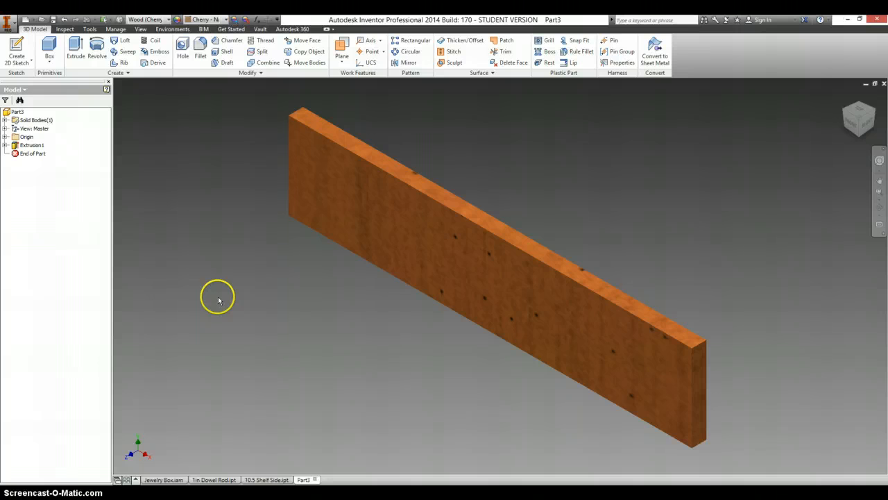
Step: Save the part as 7in Shelf Side in the Jewelry Box folder
{"action": "left_click", "coordinate": [53, 19]}
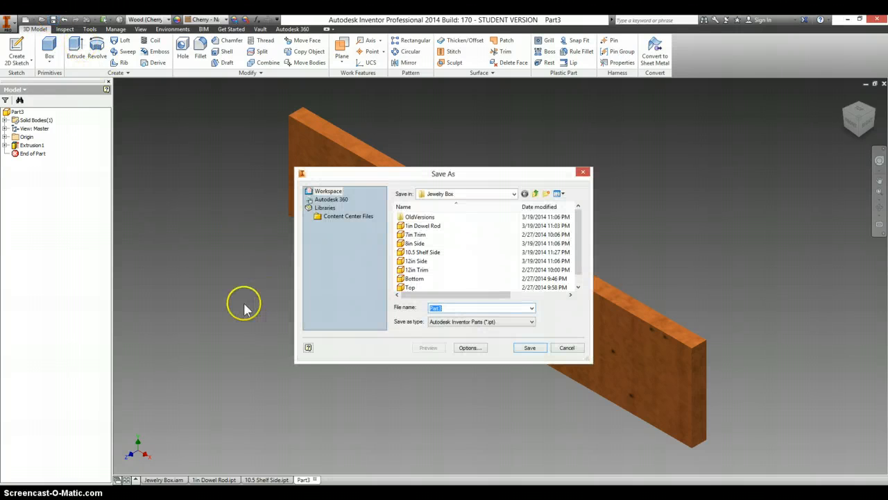
{"action": "type", "text": "7in"}
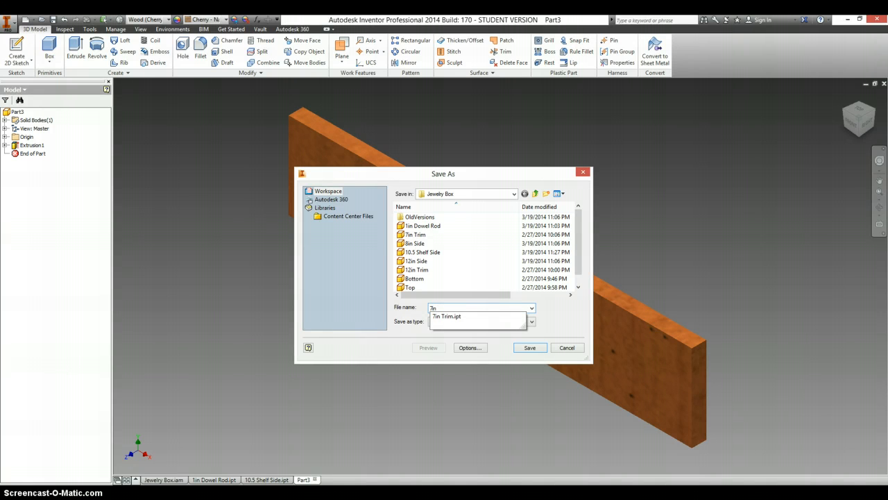
{"action": "type", "text": " Shelf Side"}
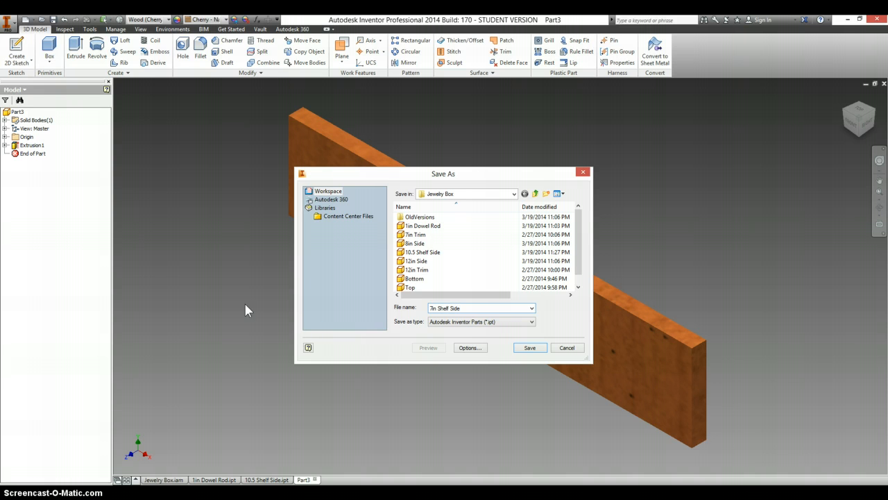
{"action": "left_click", "coordinate": [528, 351]}
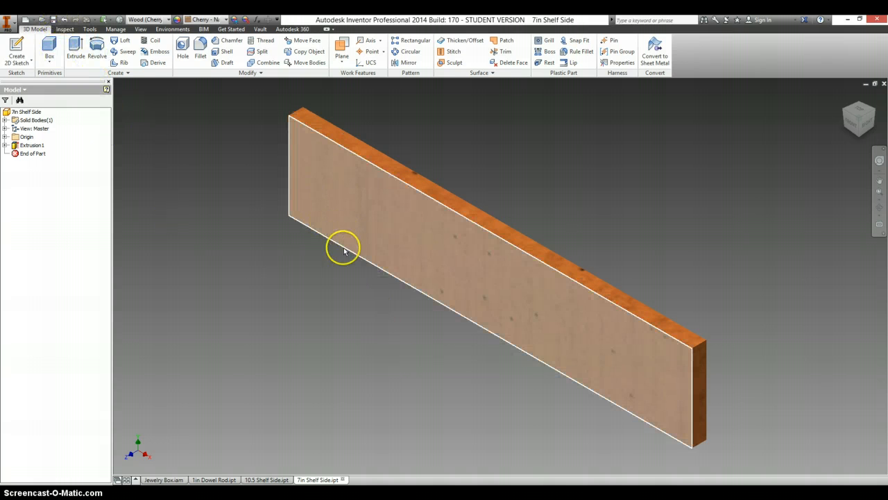
Step: Create a new part and start a 2D sketch on its horizontal XZ plane
{"action": "left_click", "coordinate": [33, 20]}
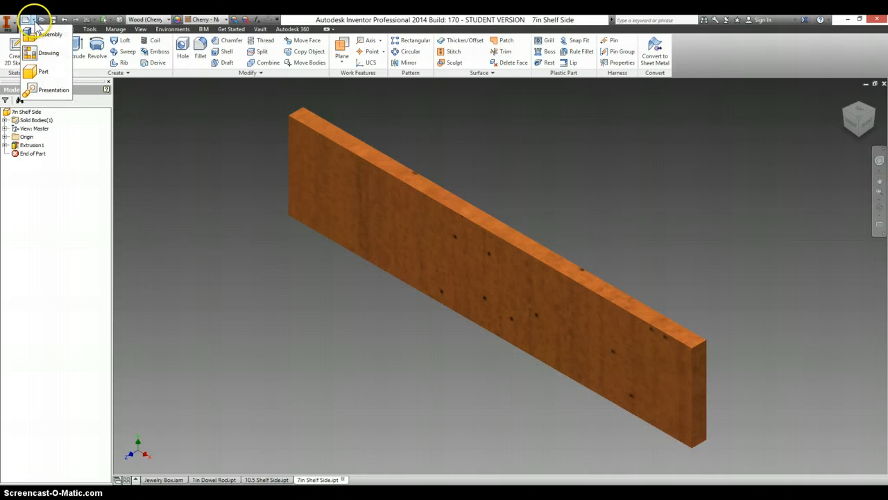
{"action": "left_click", "coordinate": [39, 71]}
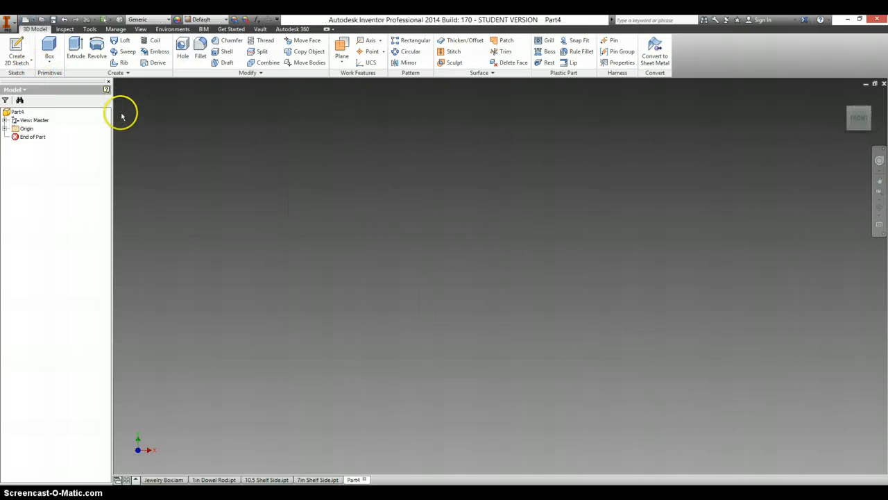
{"action": "left_click", "coordinate": [16, 46]}
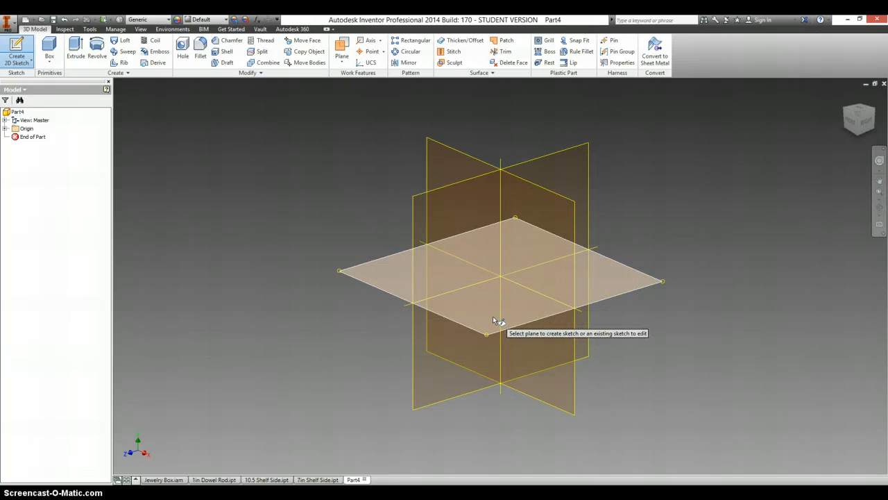
{"action": "left_click", "coordinate": [486, 316]}
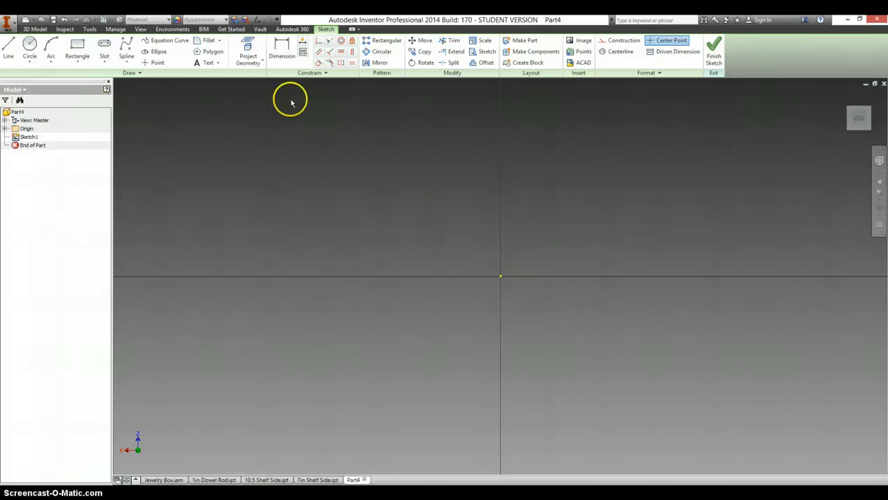
Step: Draw a rectangle about 1.02 in wide and 0.55 in high, extending up and to the right from the sketch origin
{"action": "left_click", "coordinate": [88, 50]}
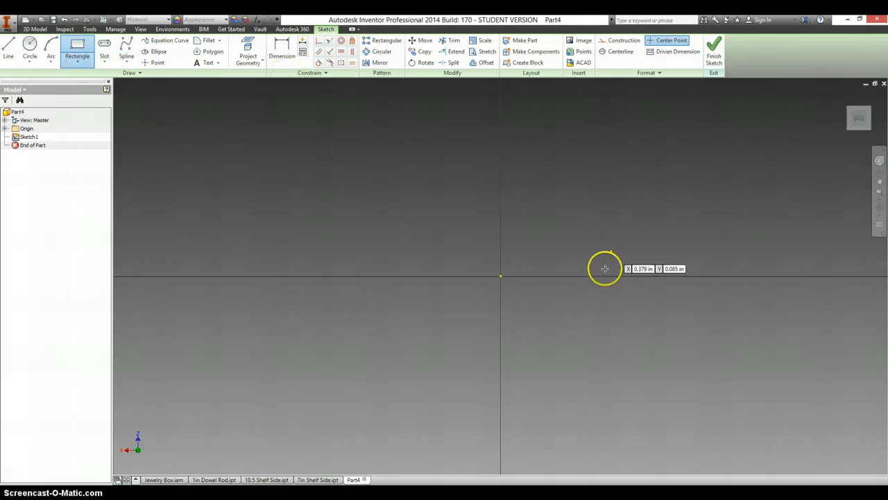
{"action": "left_click", "coordinate": [501, 276]}
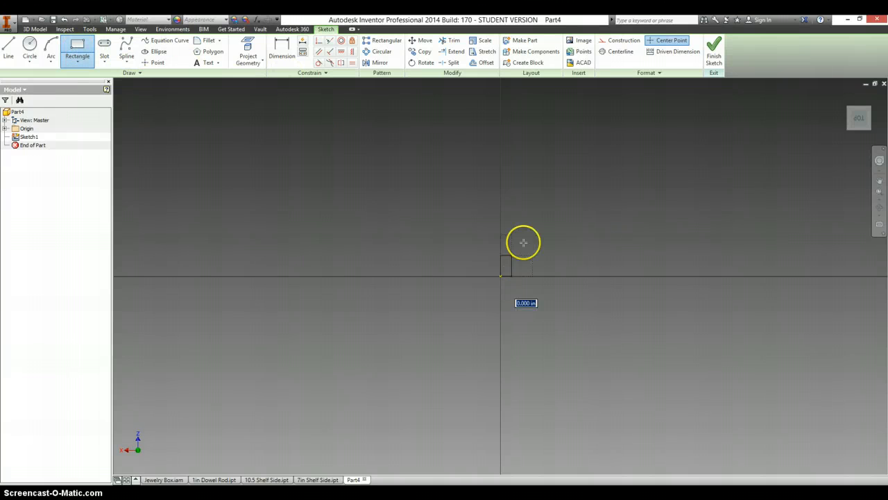
{"action": "left_click", "coordinate": [798, 118]}
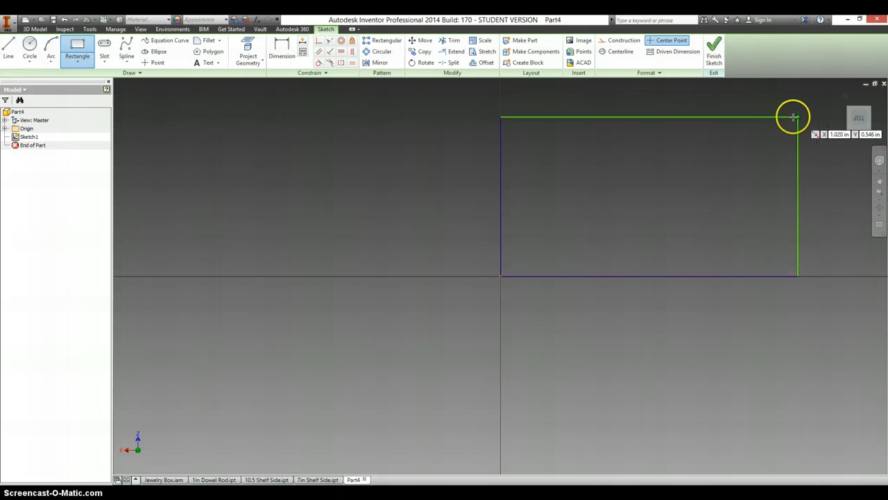
Step: Dimension the rectangle's vertical side as 6.5 in and its horizontal side as 10.5 in
{"action": "left_click", "coordinate": [281, 54]}
{"action": "left_click", "coordinate": [500, 151]}
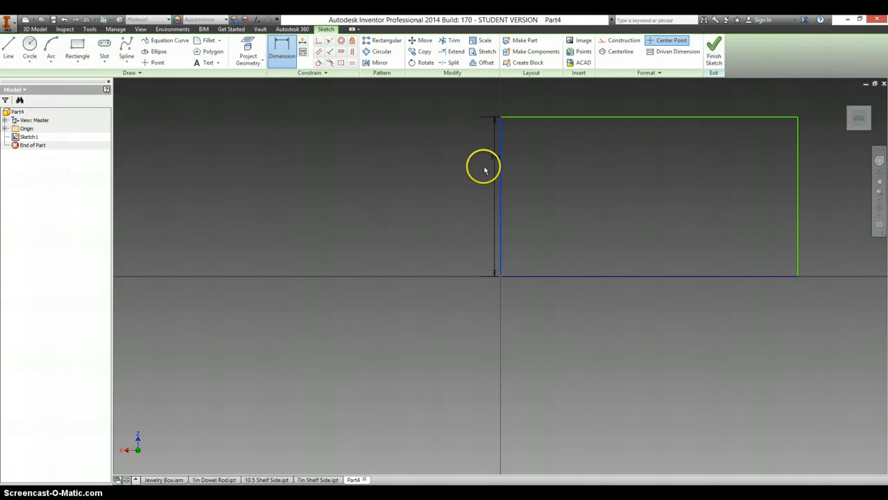
{"action": "left_click", "coordinate": [431, 181]}
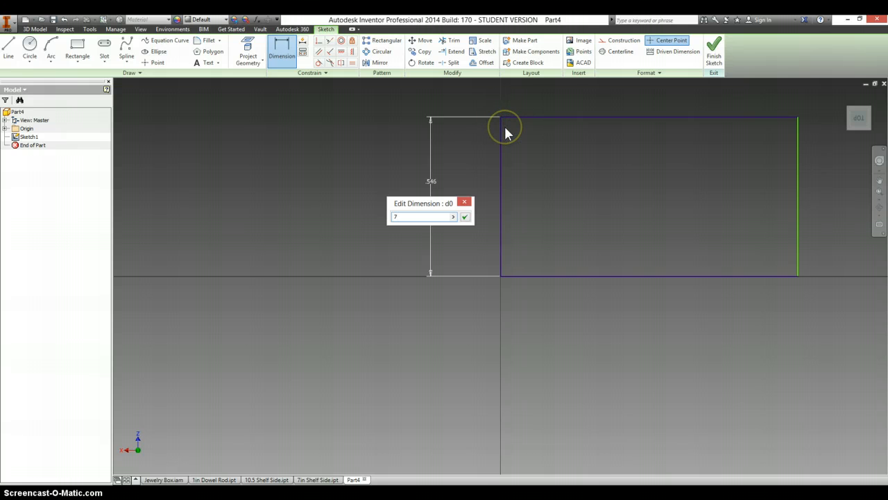
{"action": "type", "text": "6.5"}
{"action": "key", "text": "Return"}
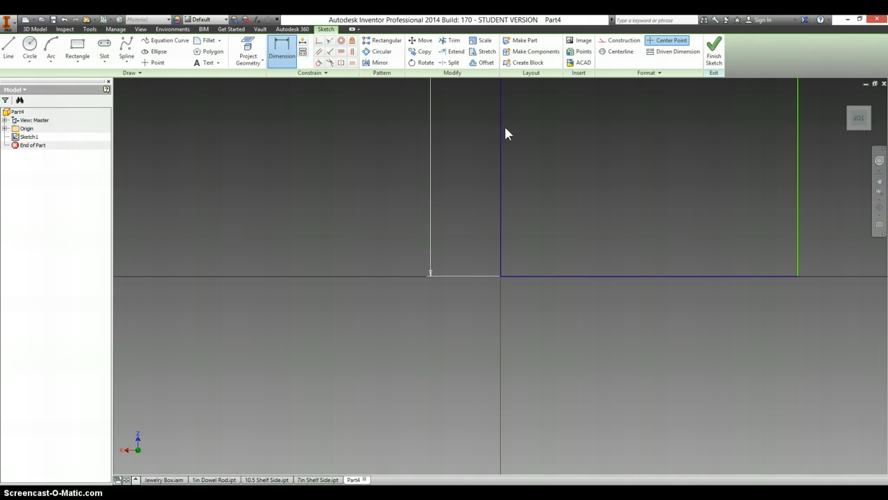
{"action": "left_click", "coordinate": [597, 276]}
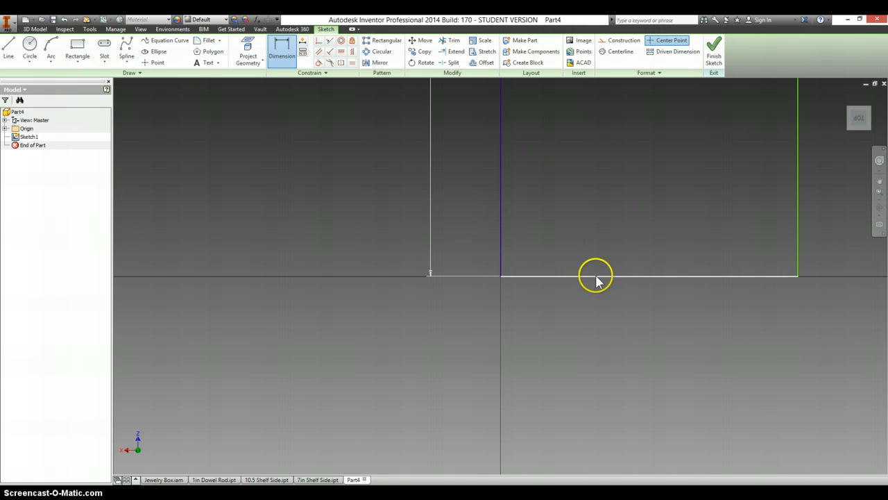
{"action": "left_click", "coordinate": [607, 303]}
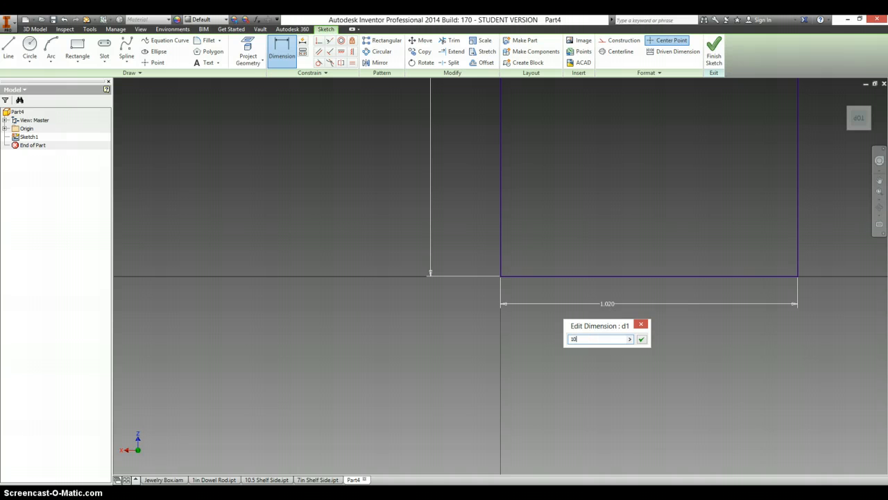
{"action": "key", "text": "Return"}
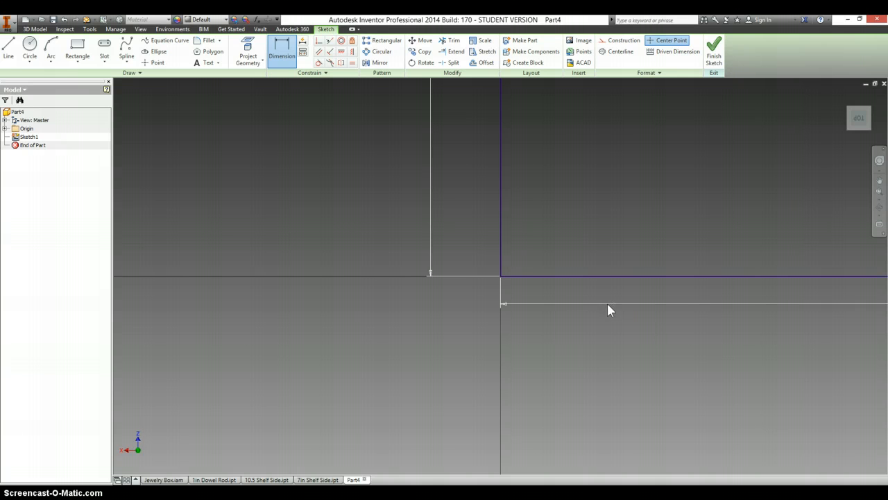
Step: Finish the sketch and extrude the rectangle 0.125 in upward into a thin panel
{"action": "left_click", "coordinate": [716, 52]}
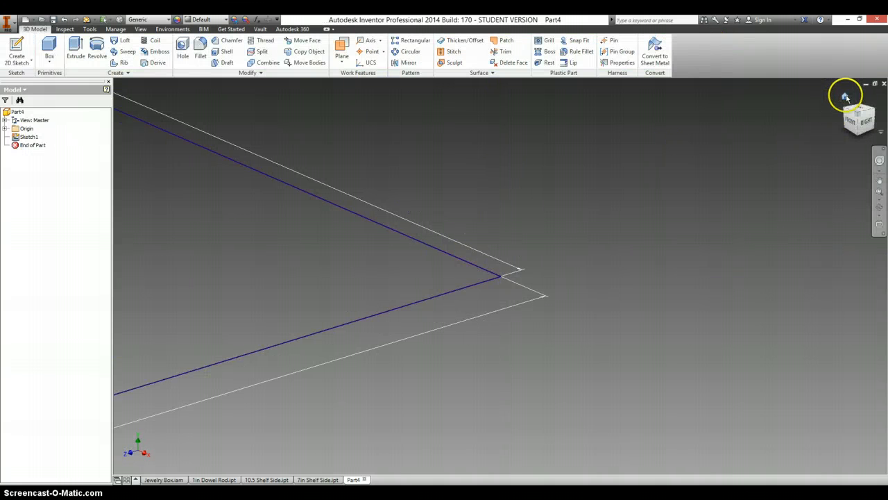
{"action": "left_click", "coordinate": [846, 97]}
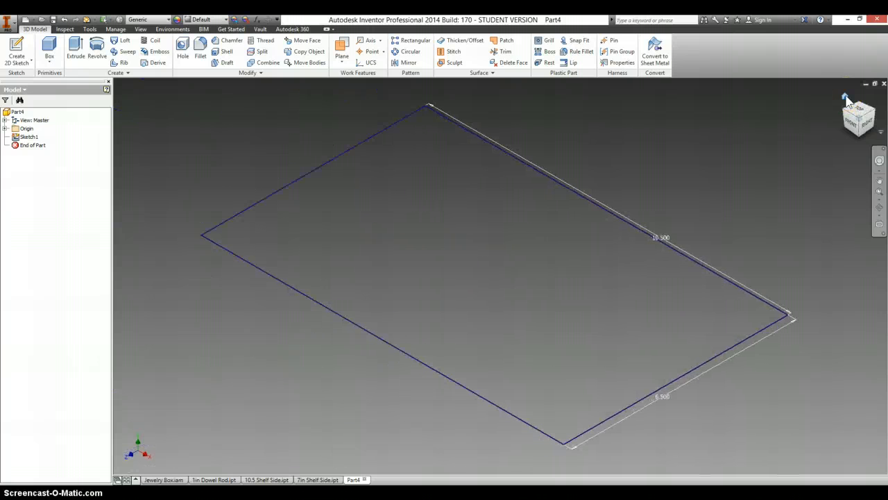
{"action": "left_click", "coordinate": [75, 49]}
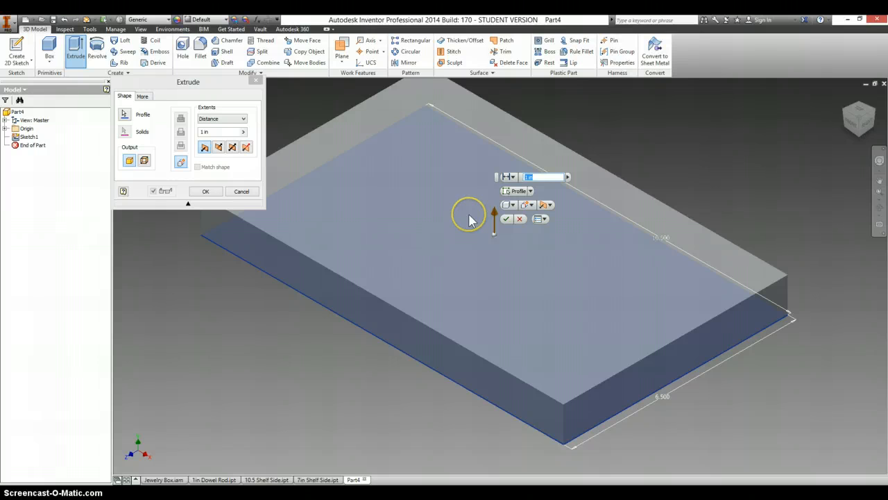
{"action": "type", "text": ".125"}
{"action": "left_click", "coordinate": [506, 219]}
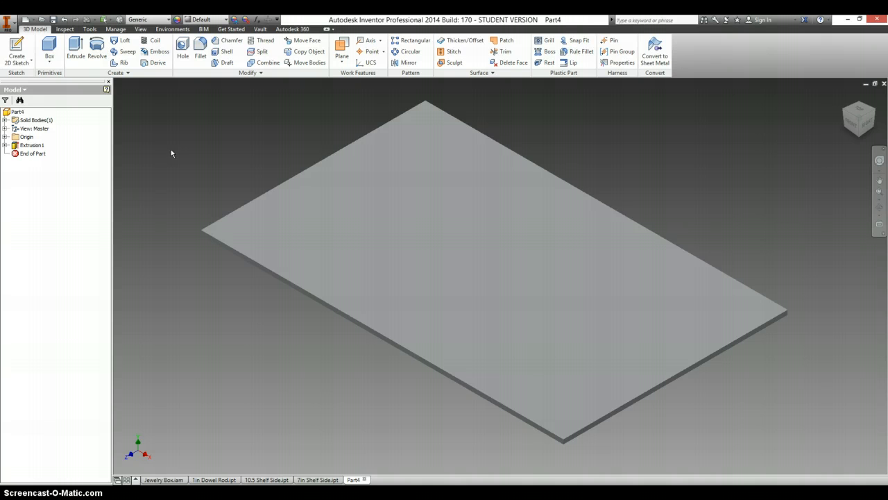
Step: Assign the Wood (Walnut) material to the thin panel
{"action": "left_click", "coordinate": [150, 19]}
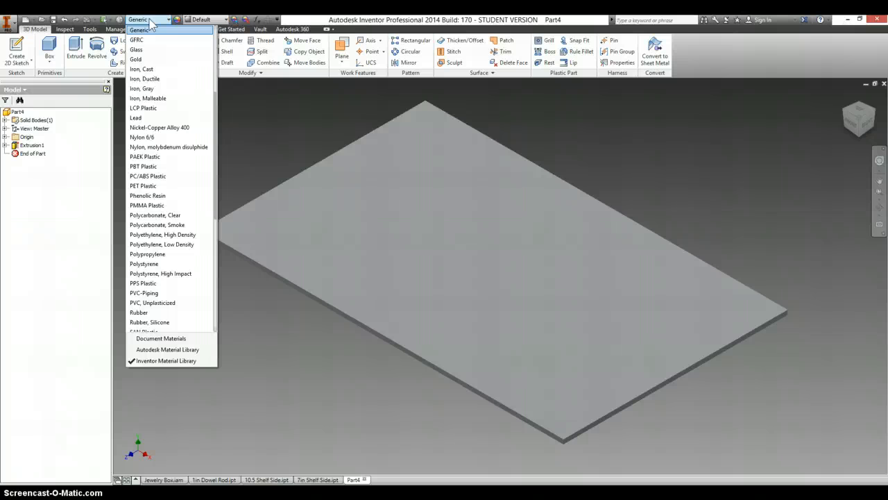
{"action": "scroll", "coordinate": [166, 91], "scroll_direction": "down", "scroll_amount": 9}
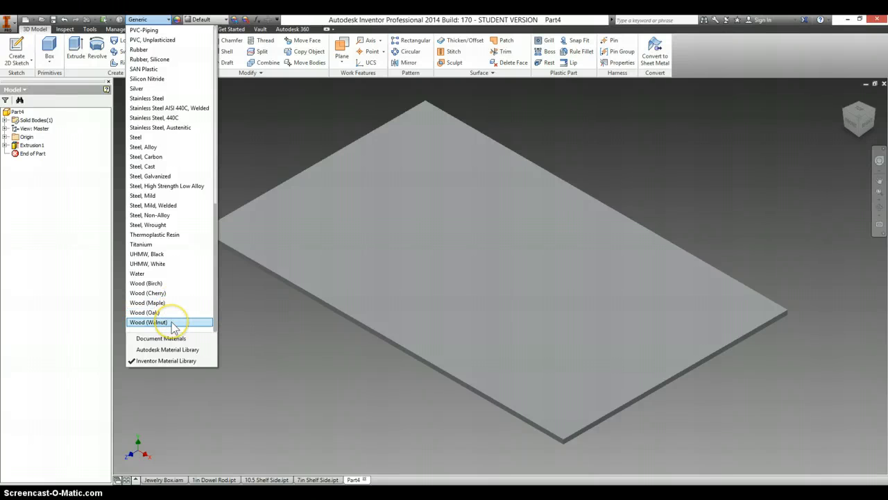
{"action": "left_click", "coordinate": [171, 323]}
{"action": "left_click", "coordinate": [177, 320]}
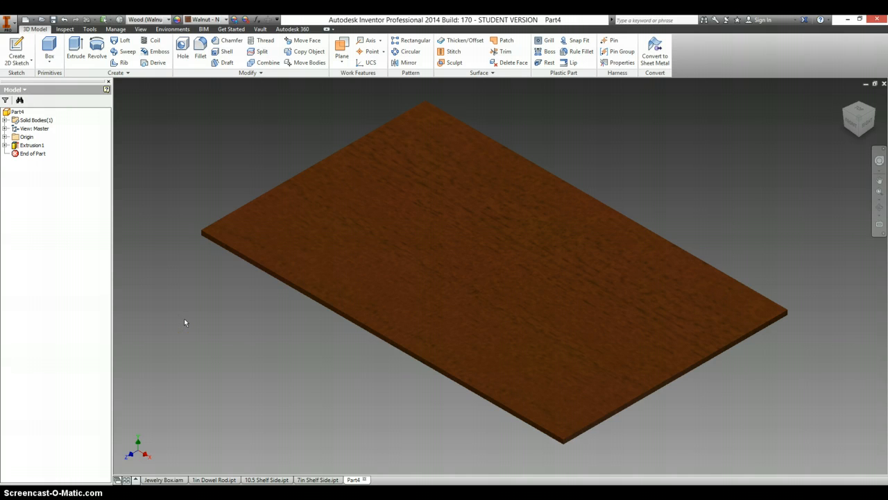
{"action": "left_click", "coordinate": [260, 232]}
Step: Save the part as Shelf Bottom in the Jewelry Box folder
{"action": "left_click", "coordinate": [54, 19]}
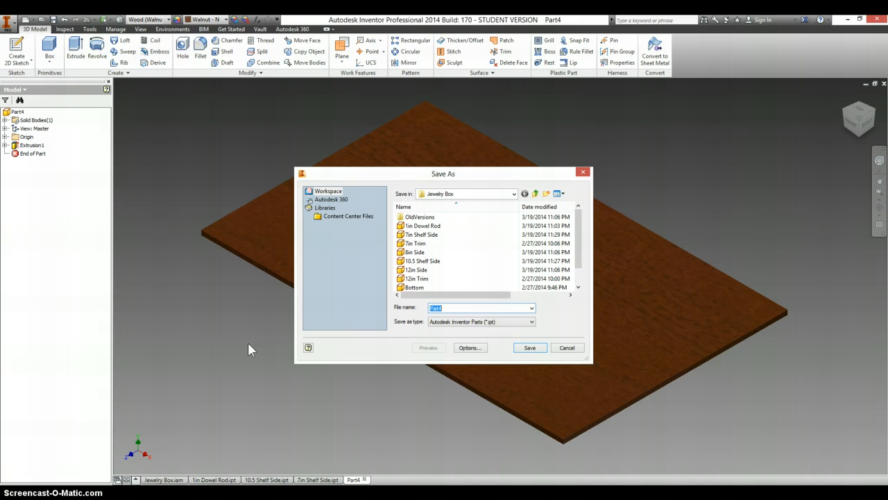
{"action": "type", "text": "Shelf Bottom"}
{"action": "left_click", "coordinate": [527, 348]}
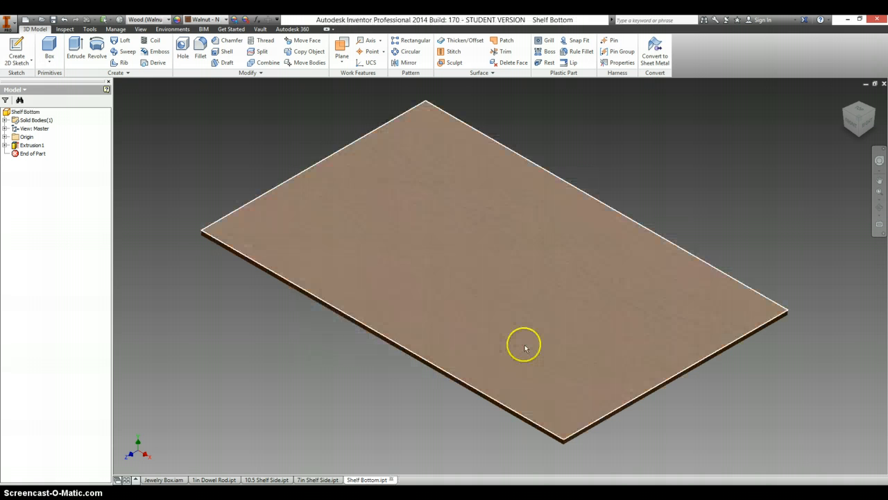